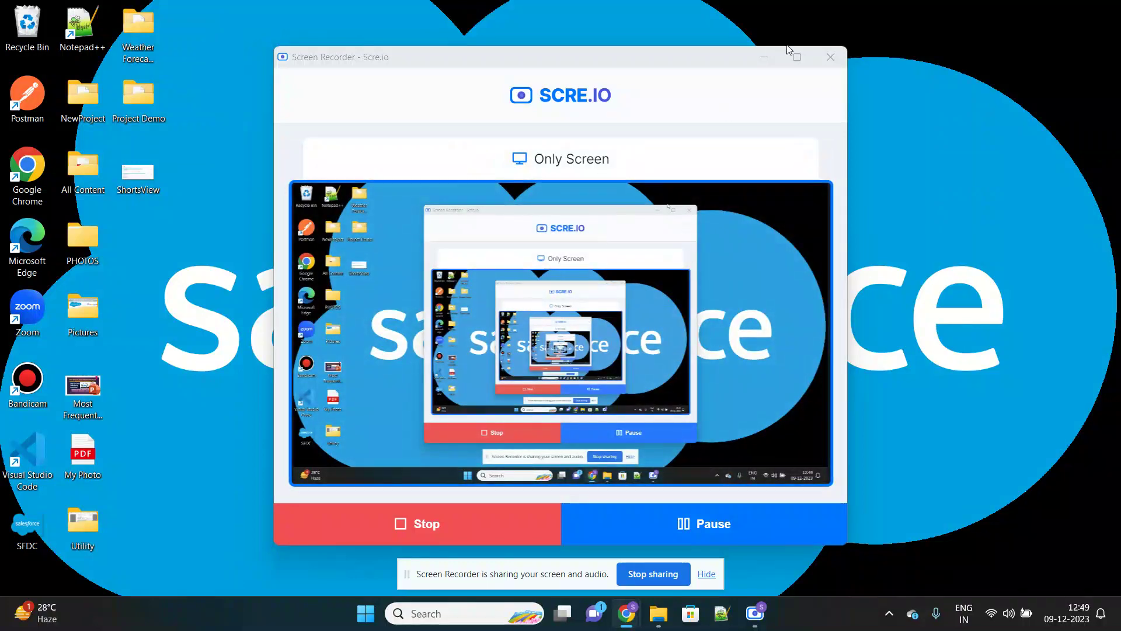
- Minimize the Scre.io recorder, hide its sharing notice, and bring up the Chrome windows
{"action": "left_click", "coordinate": [763, 56]}
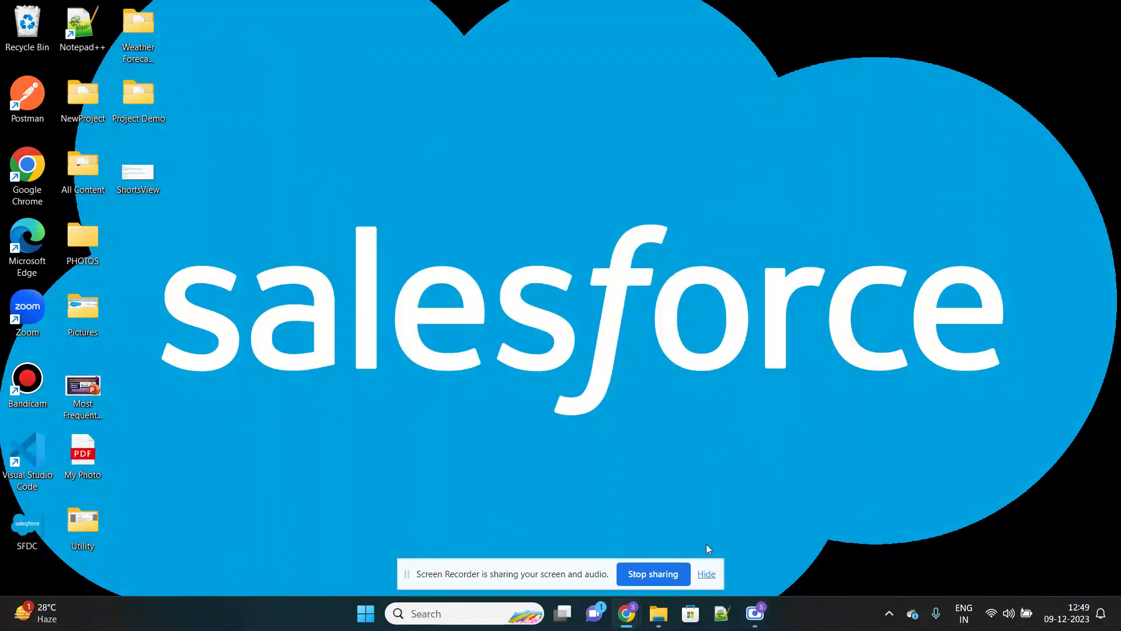
{"action": "left_click", "coordinate": [707, 574]}
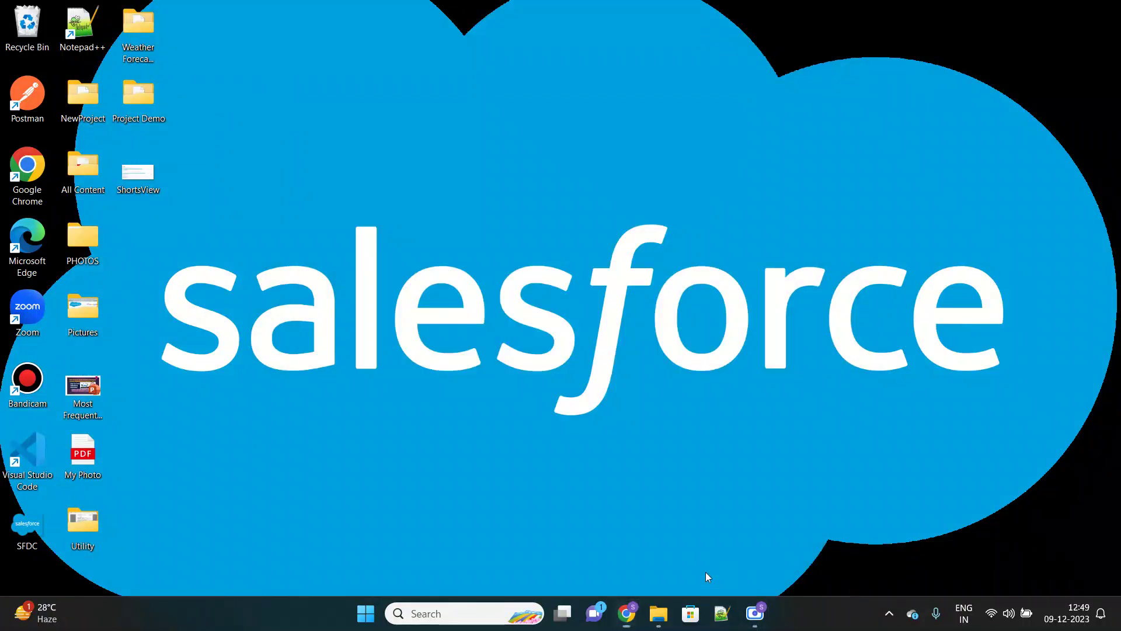
{"action": "left_click", "coordinate": [625, 617]}
- Bring up the Group with 2 Perm Sets page and move to its Permission Sets in Group tab
{"action": "left_click", "coordinate": [558, 529]}
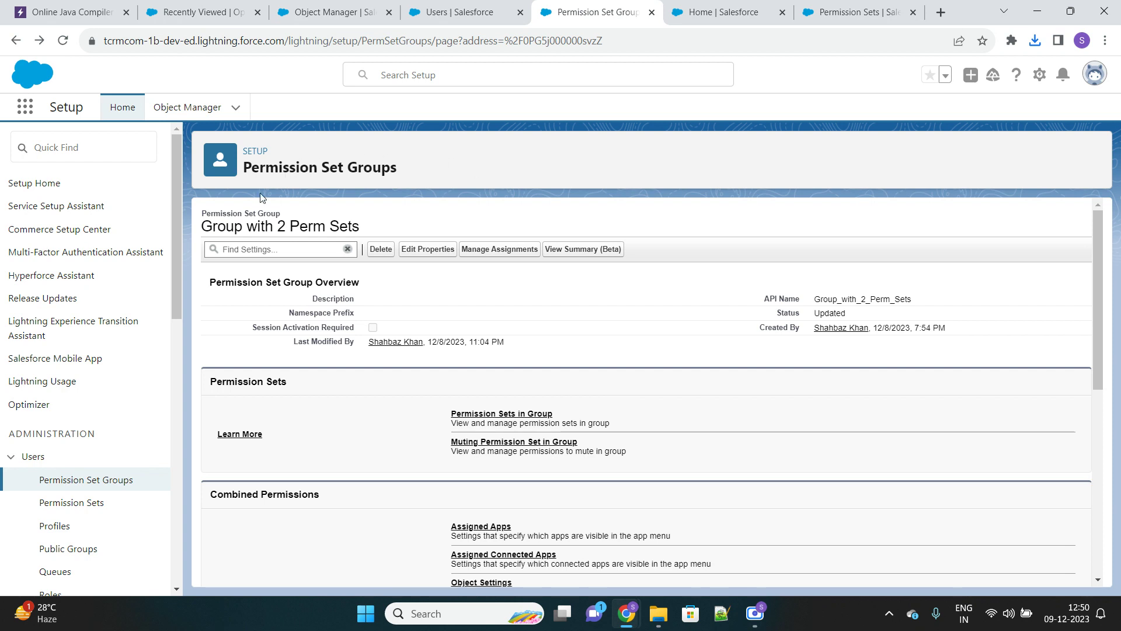
{"action": "left_click_drag", "start_coordinate": [202, 227], "coordinate": [409, 238]}
{"action": "left_click", "coordinate": [408, 236]}
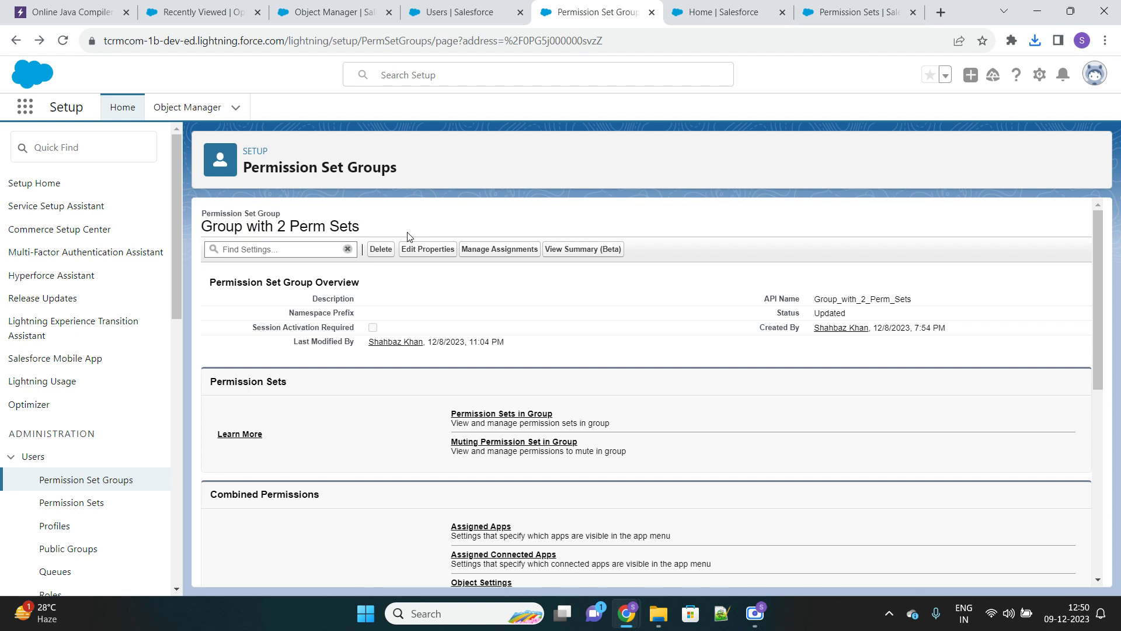
{"action": "left_click", "coordinate": [727, 15]}
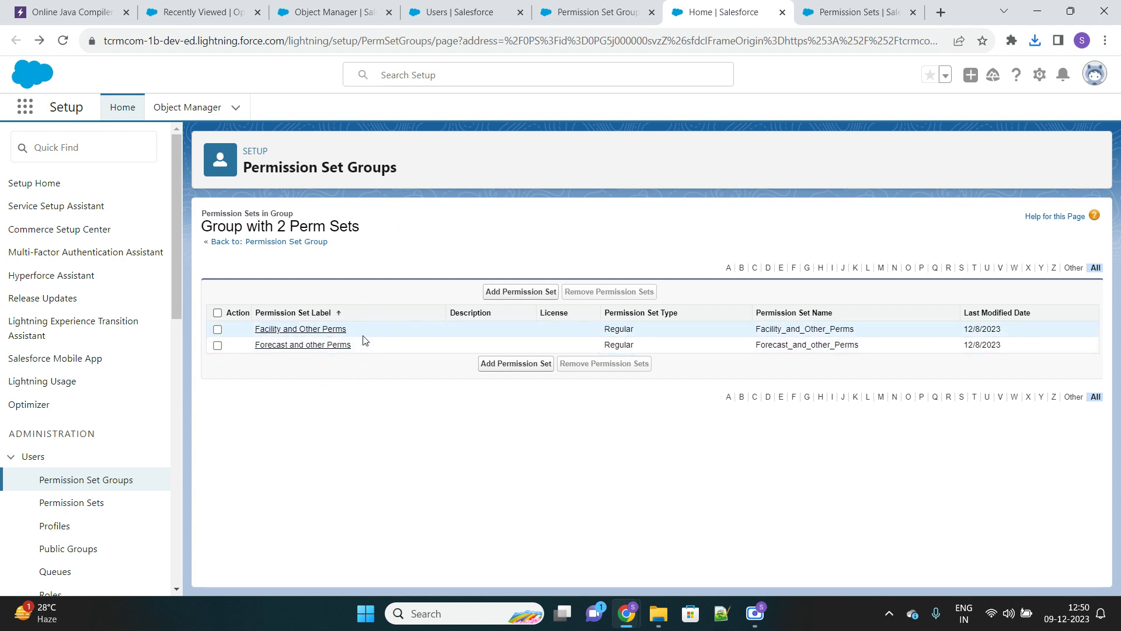
- Check the group heading, then view Facility and Other Perms' Facilities settings with only Read enabled
{"action": "left_click_drag", "start_coordinate": [281, 226], "coordinate": [361, 226]}
{"action": "left_click", "coordinate": [359, 226]}
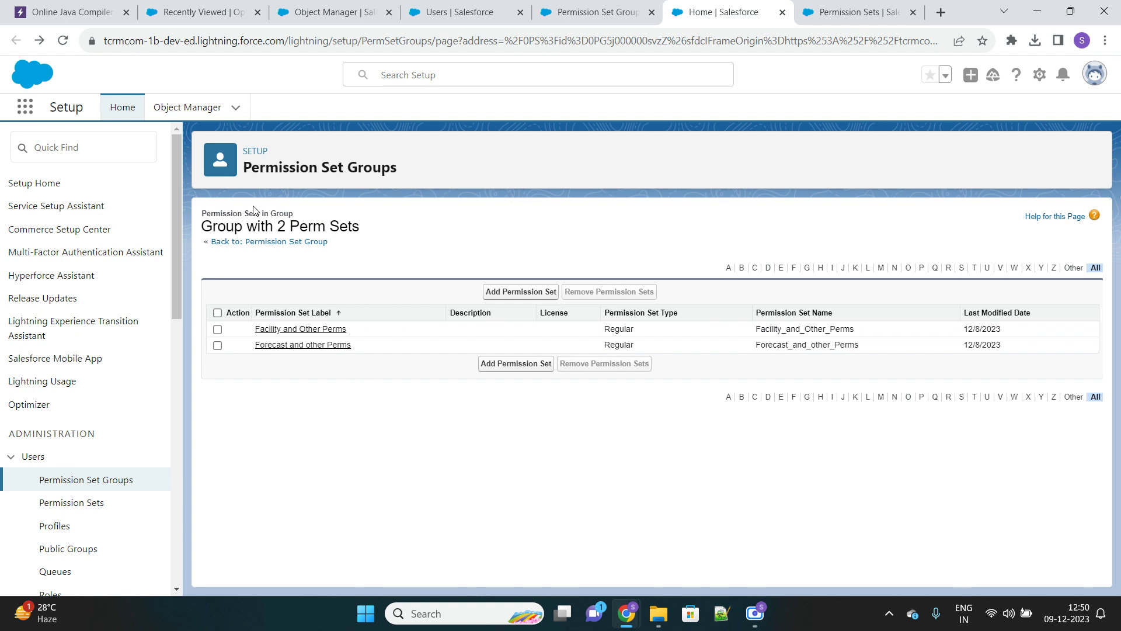
{"action": "left_click_drag", "start_coordinate": [203, 226], "coordinate": [369, 227]}
{"action": "left_click", "coordinate": [369, 228]}
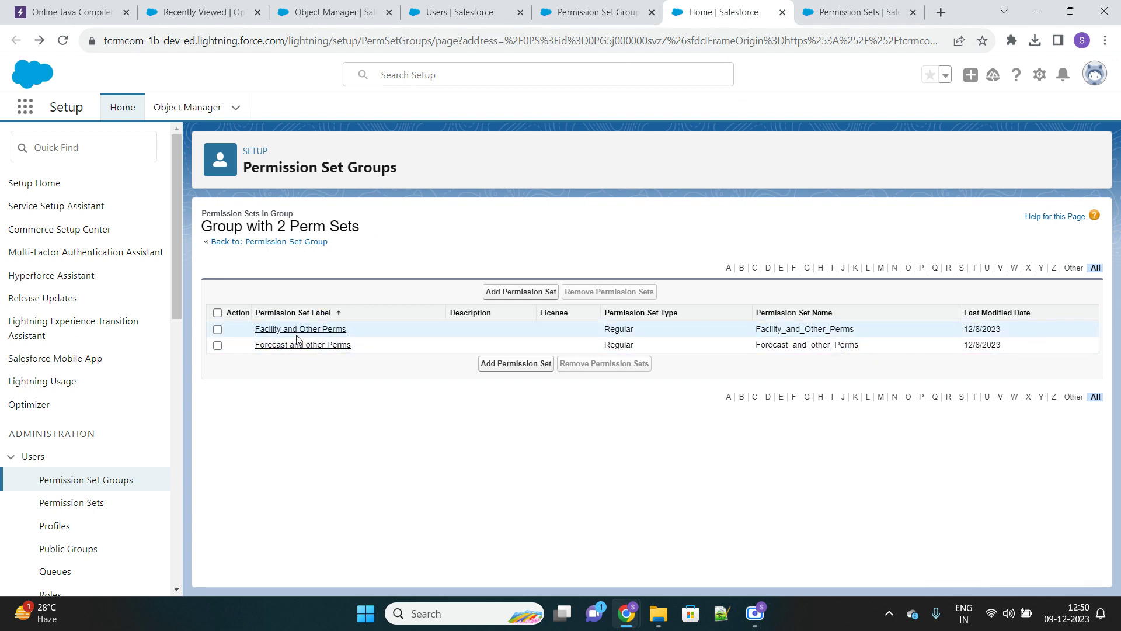
{"action": "left_click", "coordinate": [853, 15]}
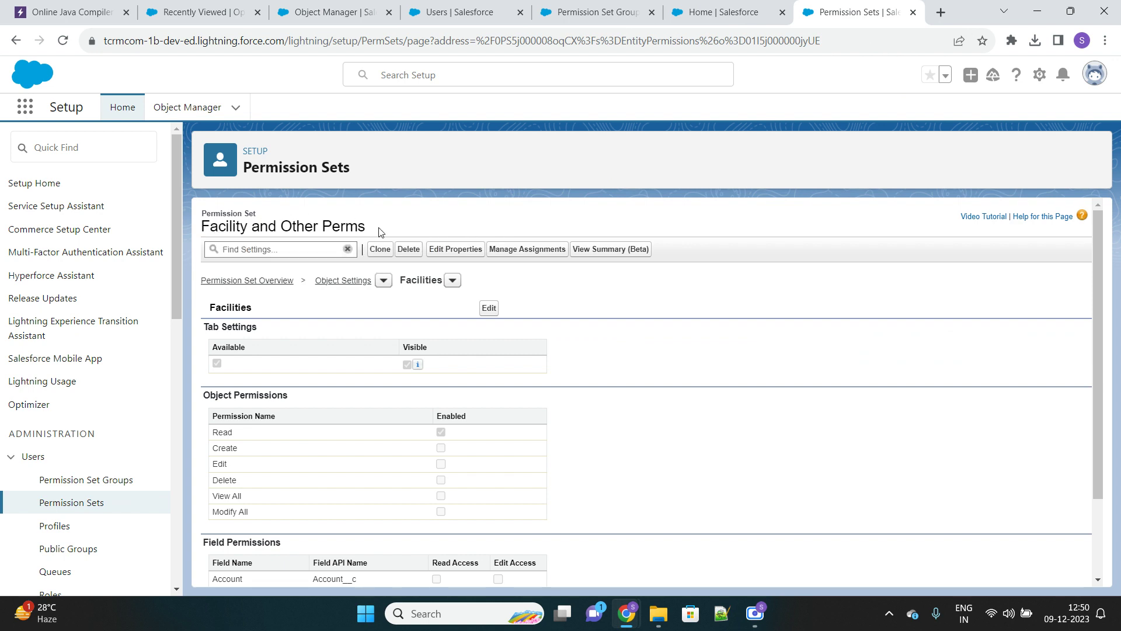
{"action": "double_click", "coordinate": [214, 432]}
{"action": "double_click", "coordinate": [422, 281]}
{"action": "left_click_drag", "start_coordinate": [284, 227], "coordinate": [388, 233]}
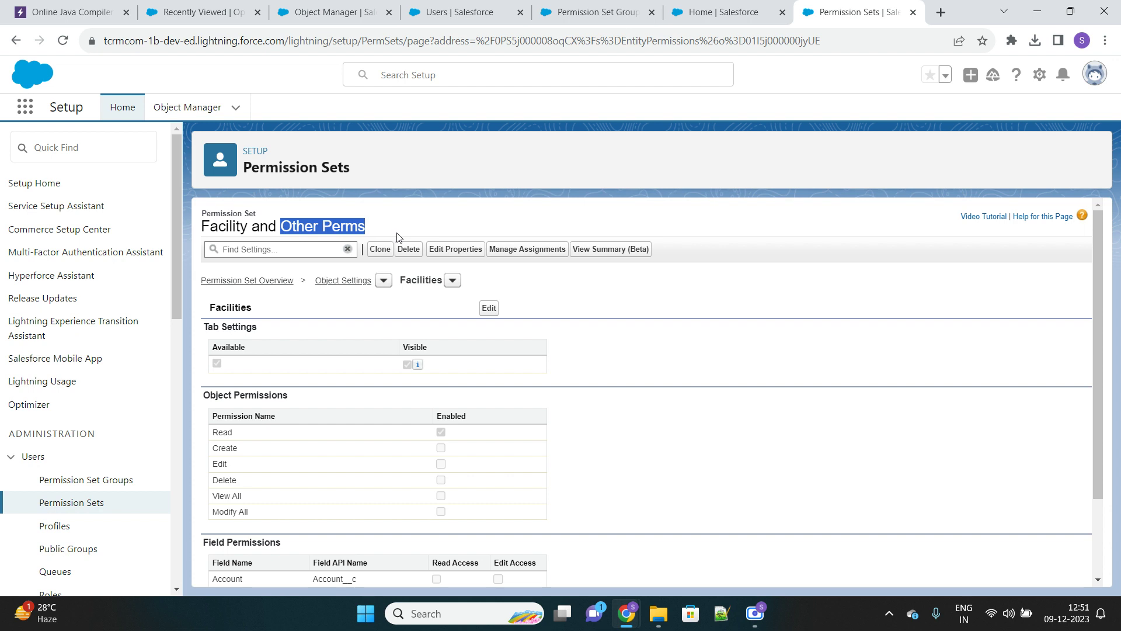
{"action": "left_click", "coordinate": [397, 236]}
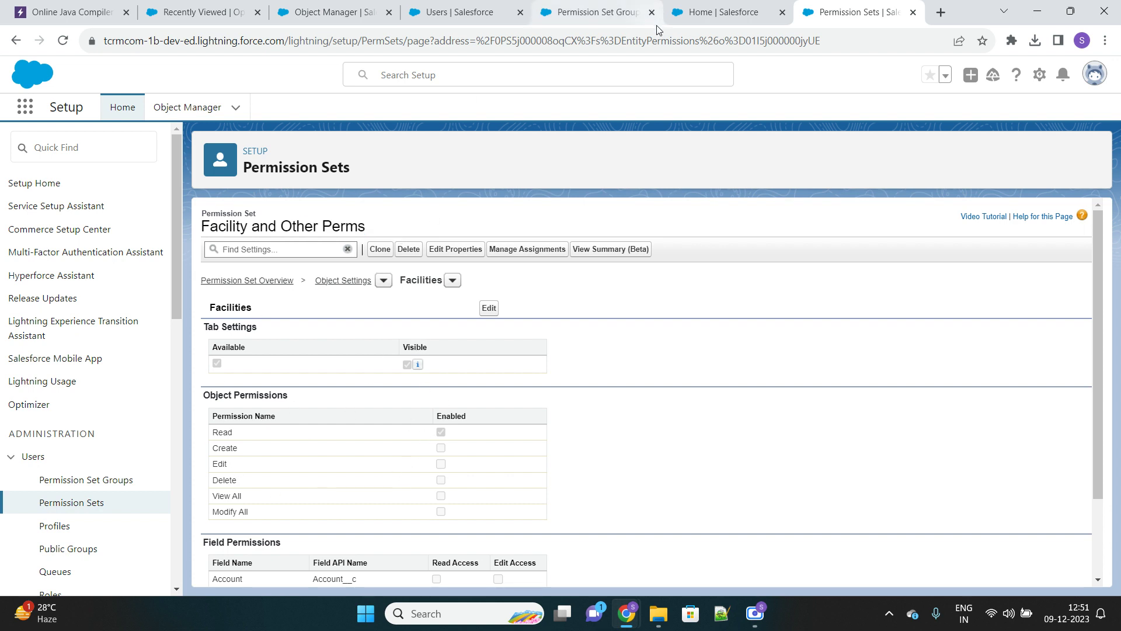
- Add Group with 2 Perm Sets to the test user's permission set group assignments and save
{"action": "left_click", "coordinate": [454, 17]}
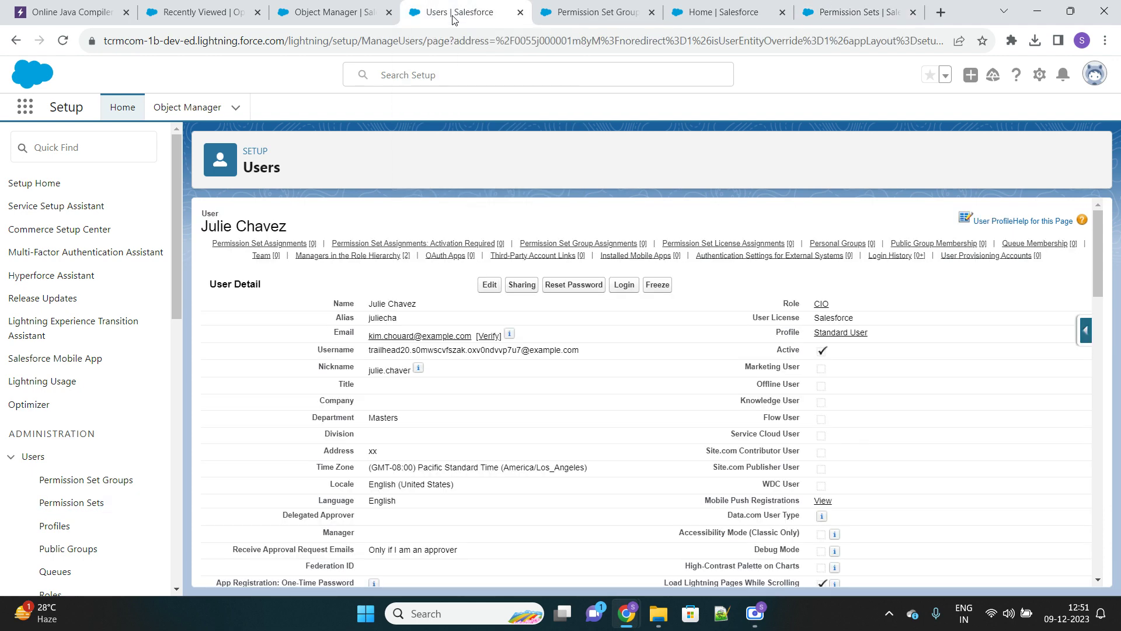
{"action": "mouse_move", "coordinate": [543, 247]}
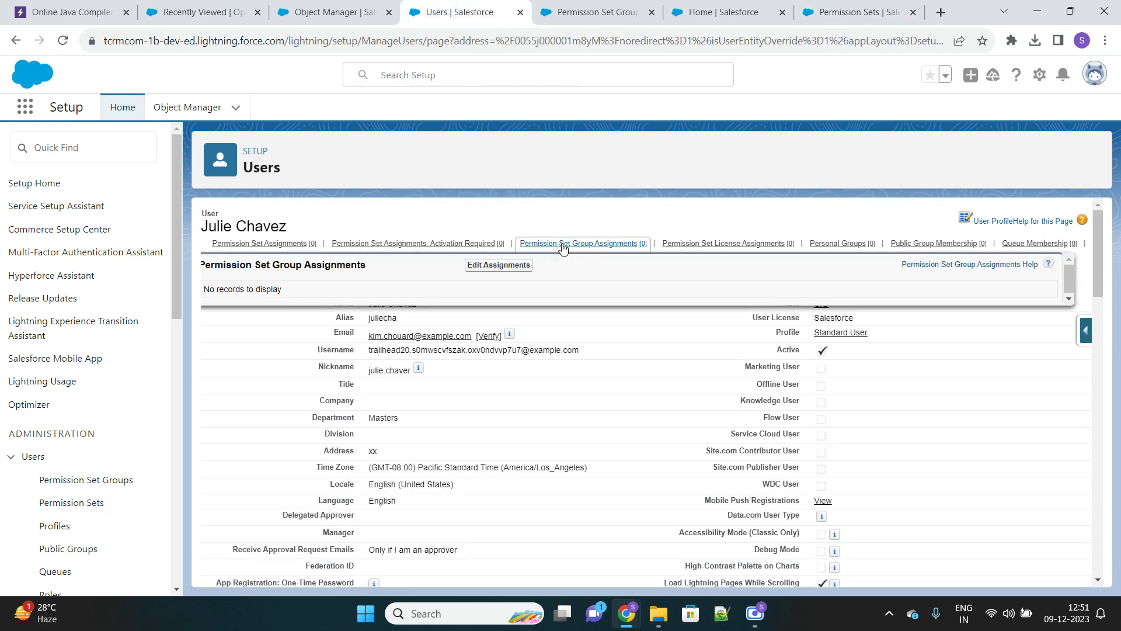
{"action": "left_click", "coordinate": [501, 266]}
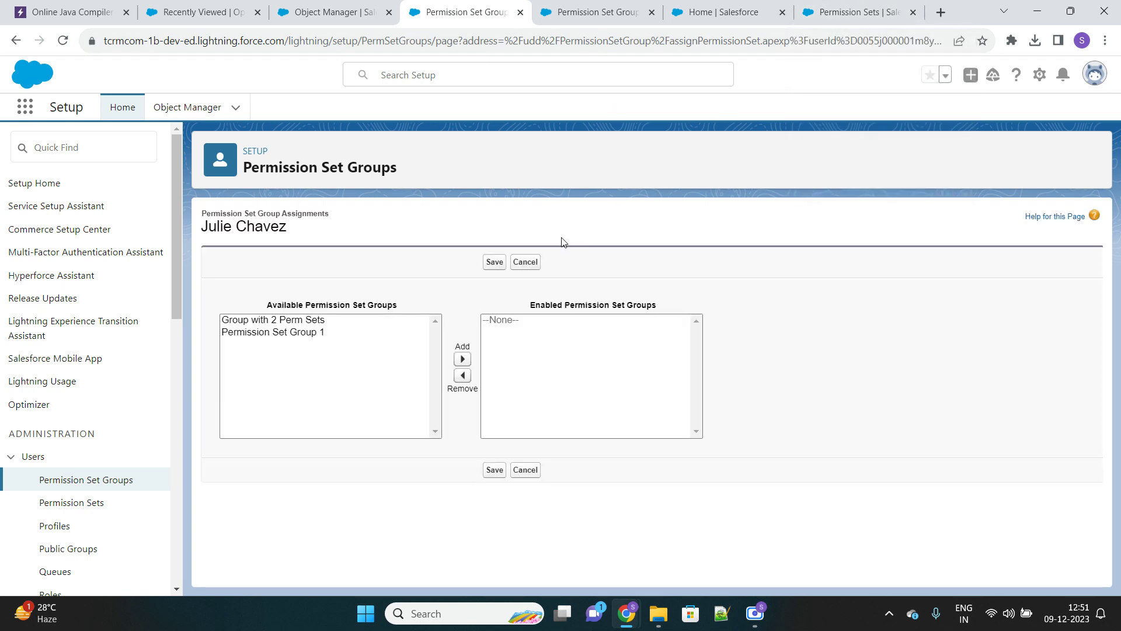
{"action": "left_click", "coordinate": [291, 320]}
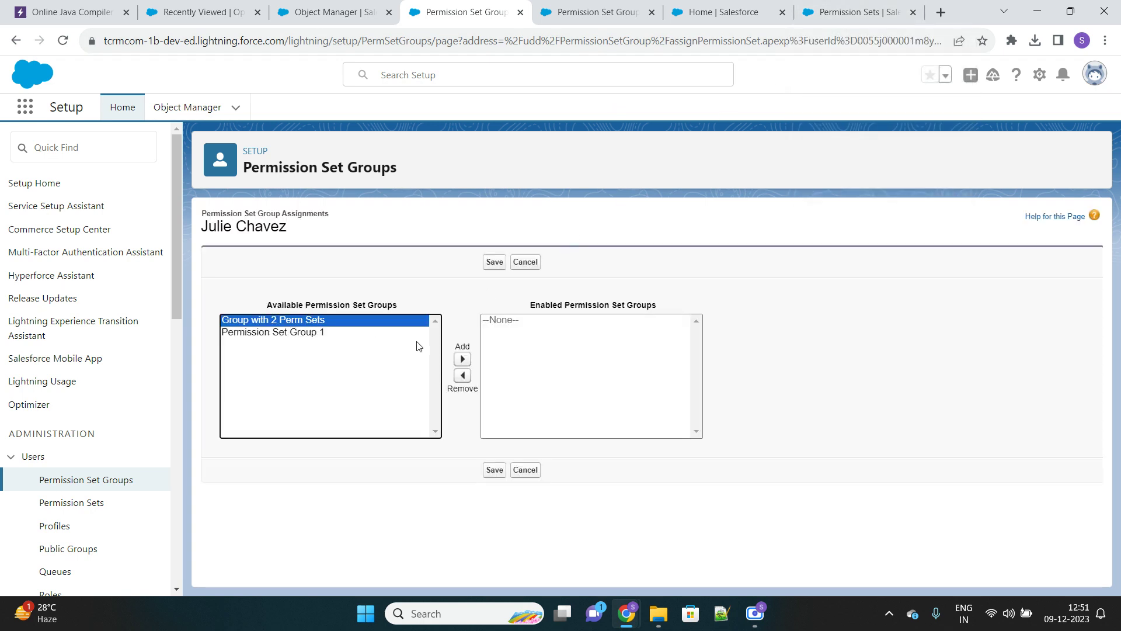
{"action": "left_click", "coordinate": [463, 359]}
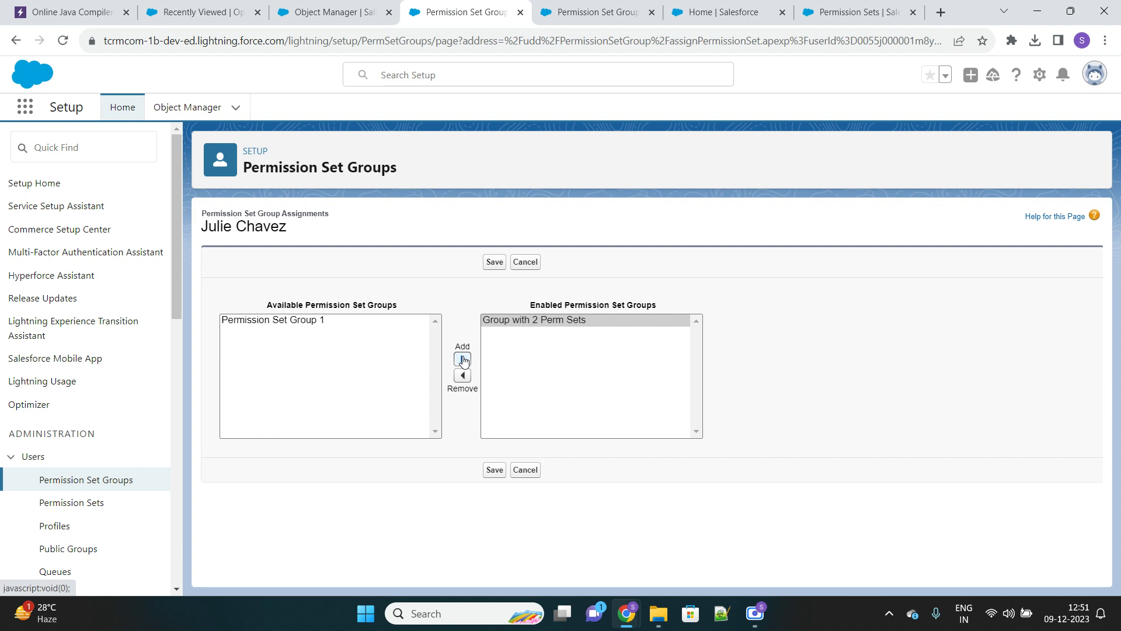
{"action": "left_click", "coordinate": [494, 470]}
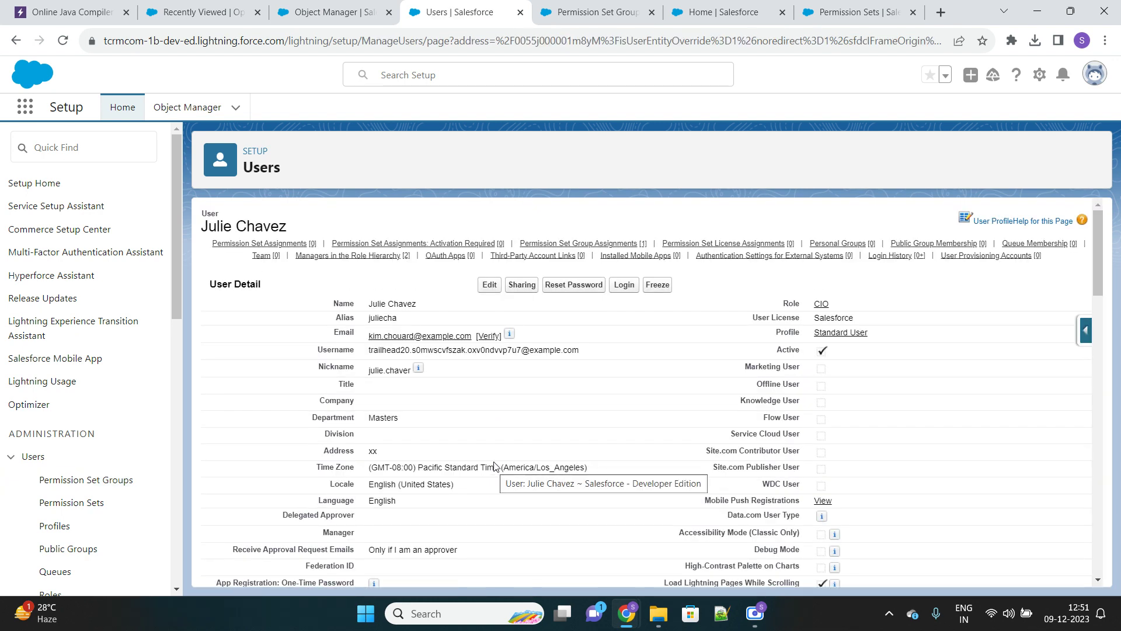
- Log in as the test user and open Facilities through an App Launcher search for 'Faci'
{"action": "left_click", "coordinate": [625, 286]}
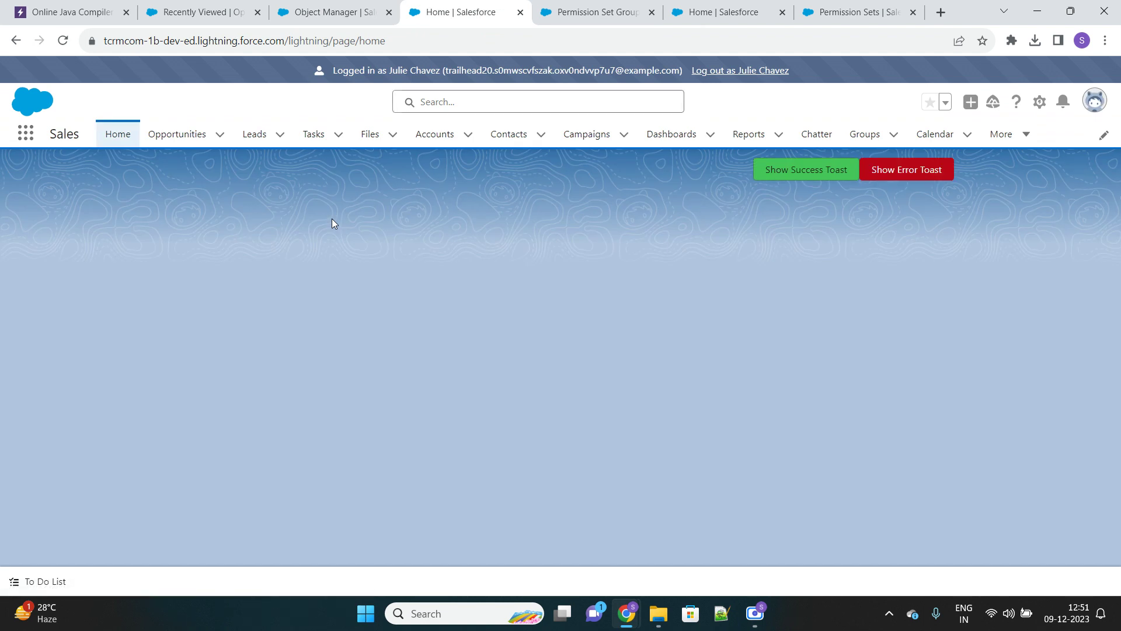
{"action": "left_click", "coordinate": [27, 136]}
{"action": "type", "text": "Facil"}
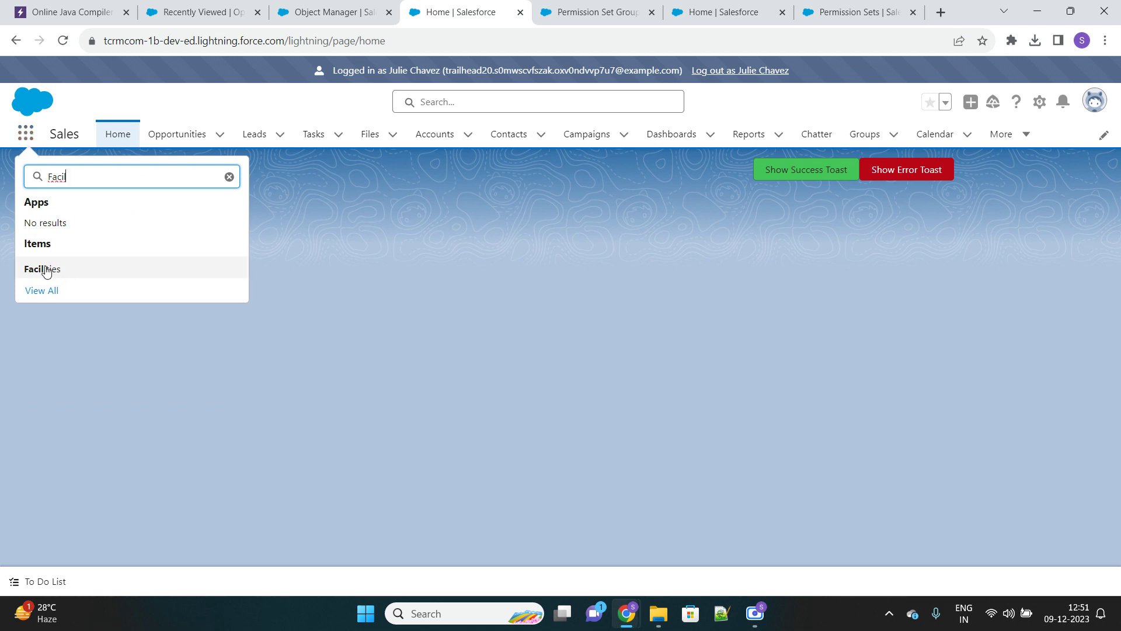
{"action": "left_click", "coordinate": [44, 269]}
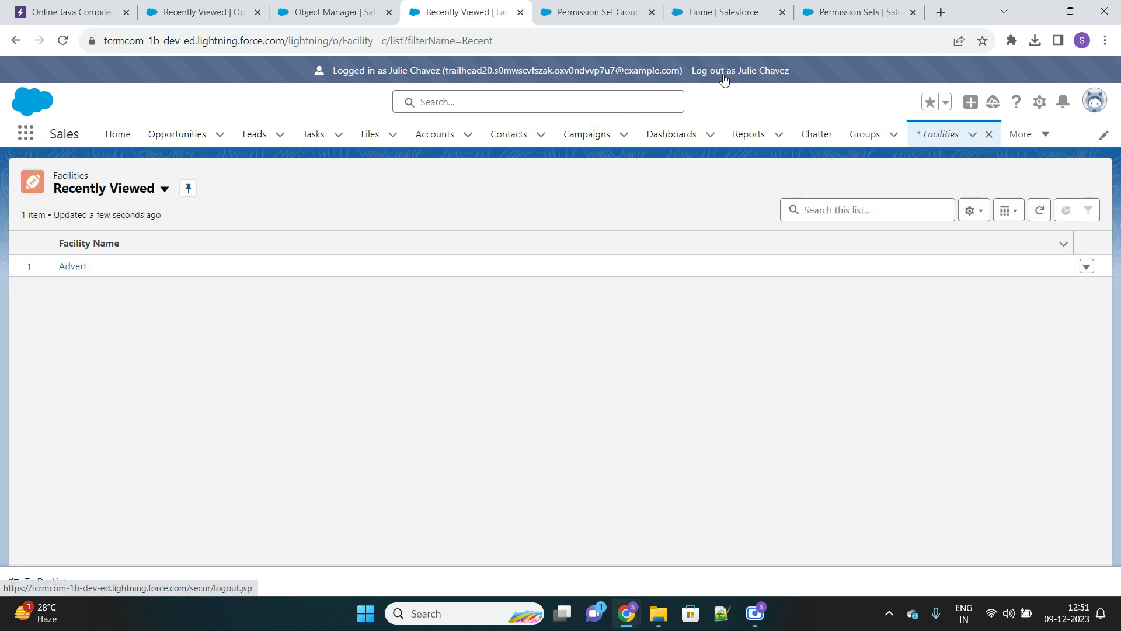
- Show the All Facilities list view, open the 2nd record, then log out back to the administrator
{"action": "left_click", "coordinate": [111, 188]}
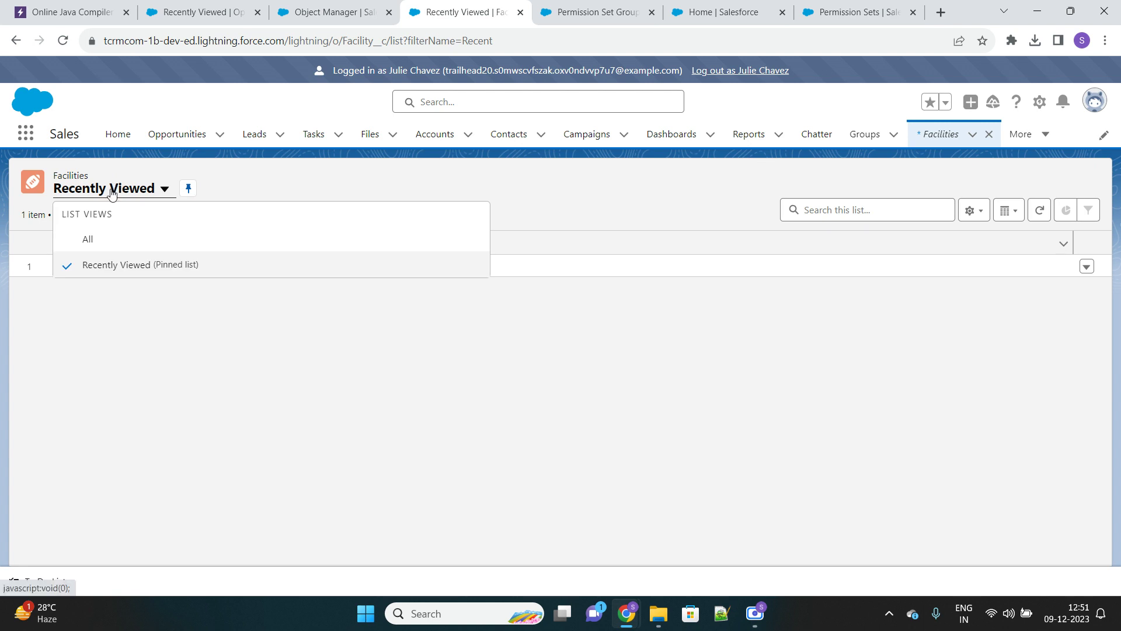
{"action": "left_click", "coordinate": [91, 244]}
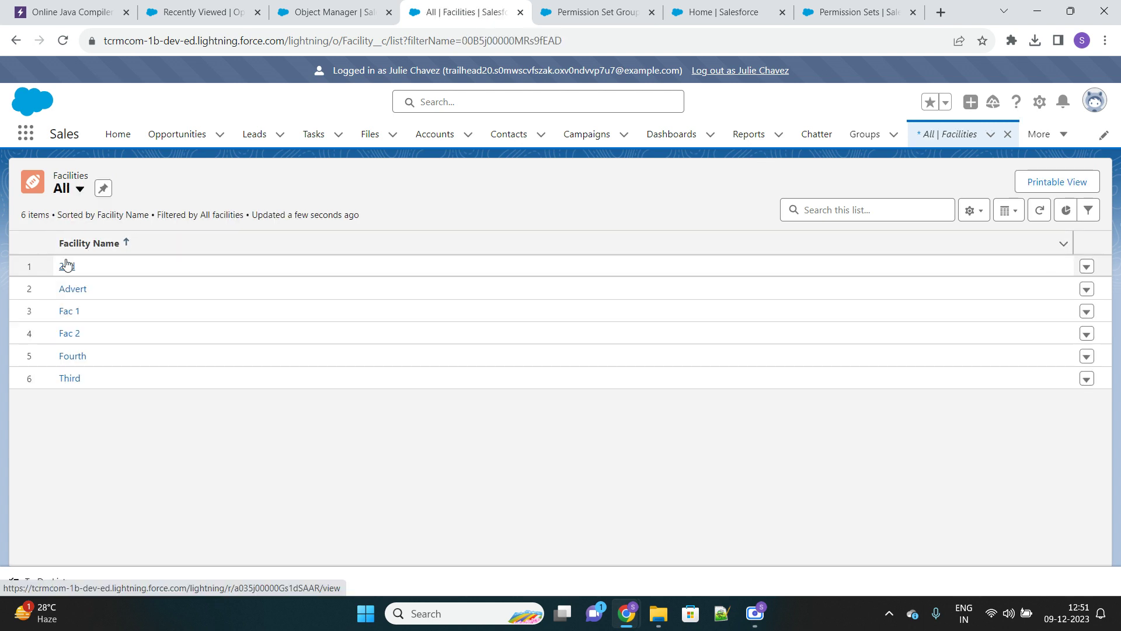
{"action": "left_click", "coordinate": [67, 268]}
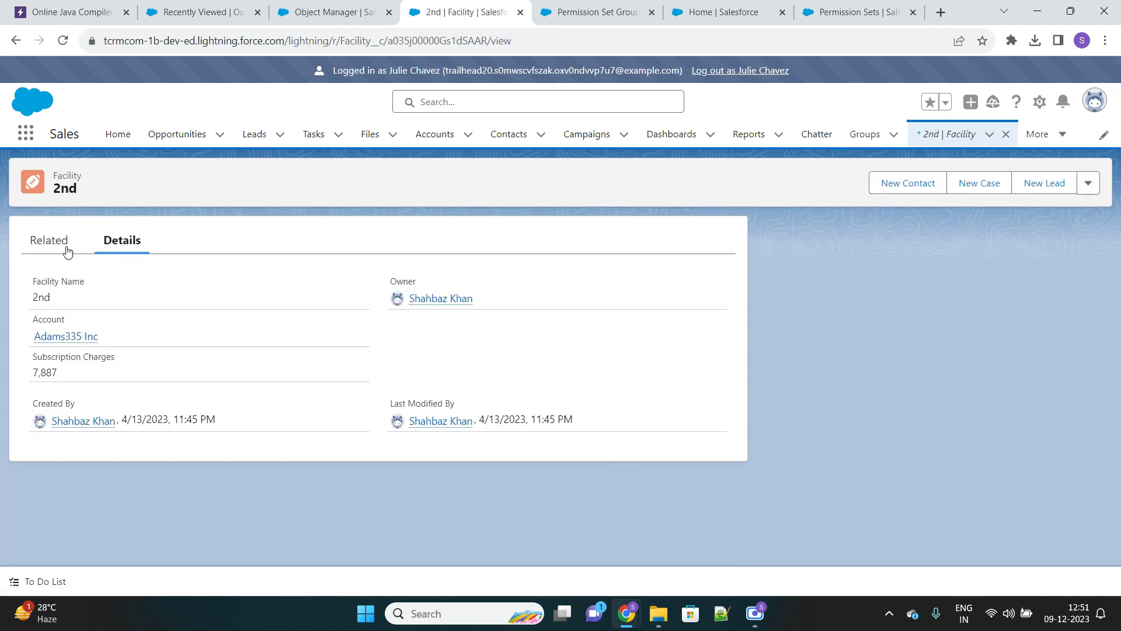
{"action": "left_click", "coordinate": [728, 71]}
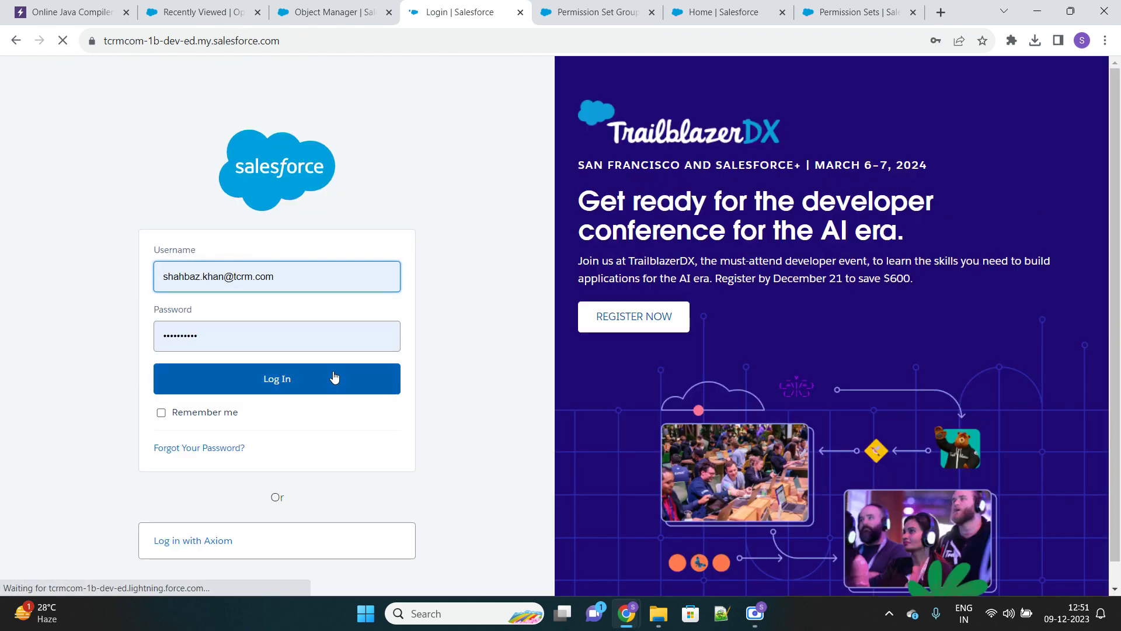
{"action": "left_click", "coordinate": [329, 379]}
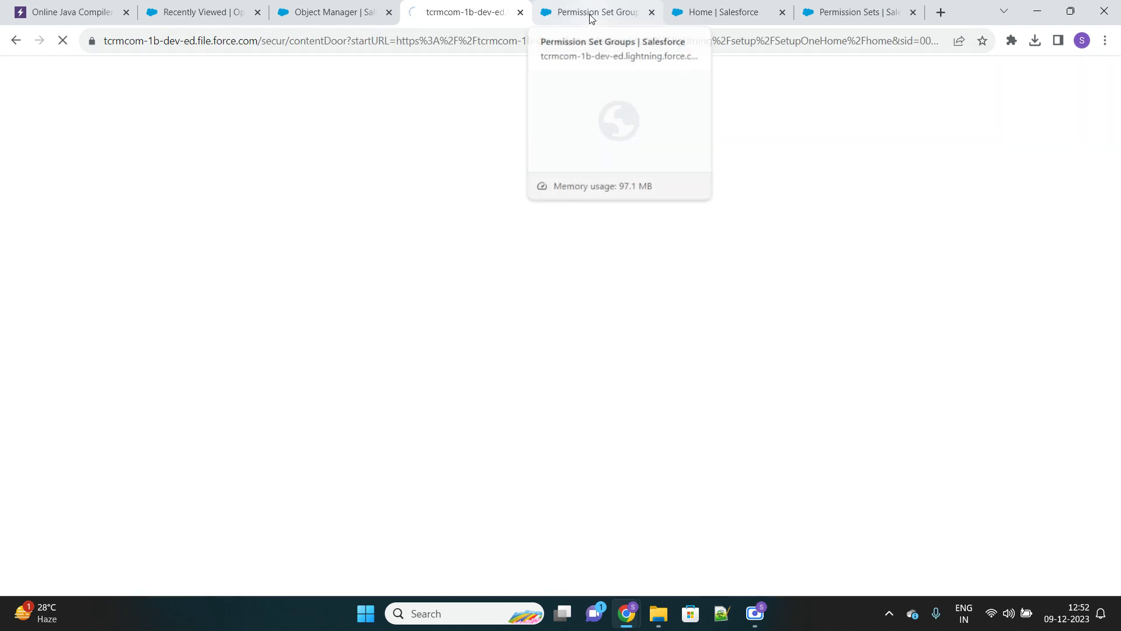
- Reload the Group with 2 Perm Sets page and its Permission Sets in Group list as administrator
{"action": "left_click", "coordinate": [591, 17]}
{"action": "left_click", "coordinate": [467, 12]}
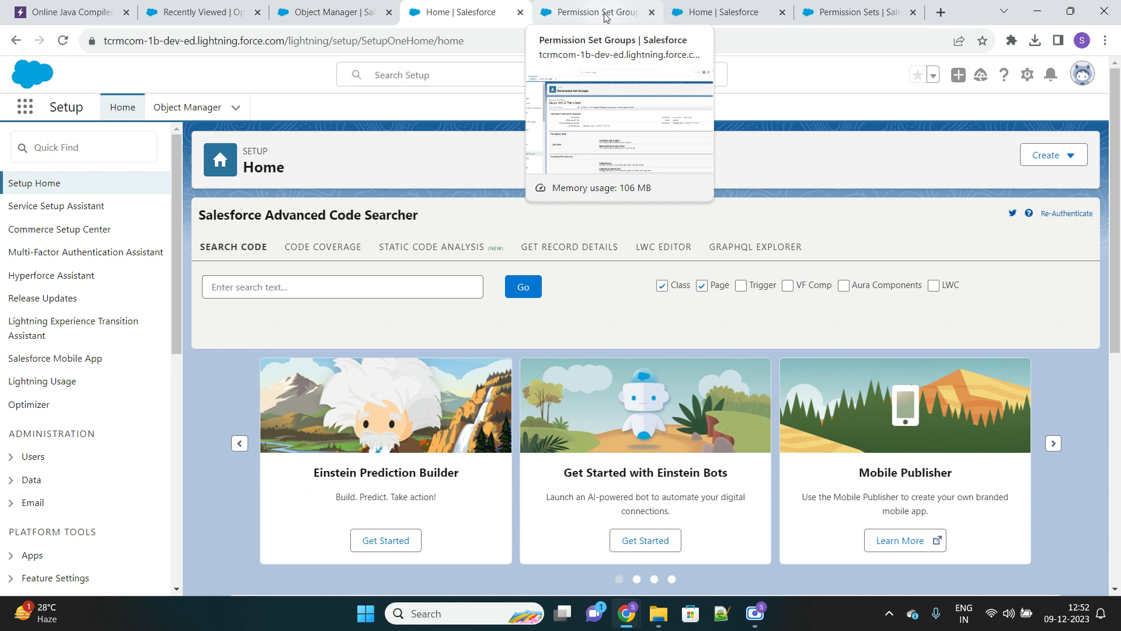
{"action": "left_click", "coordinate": [605, 18]}
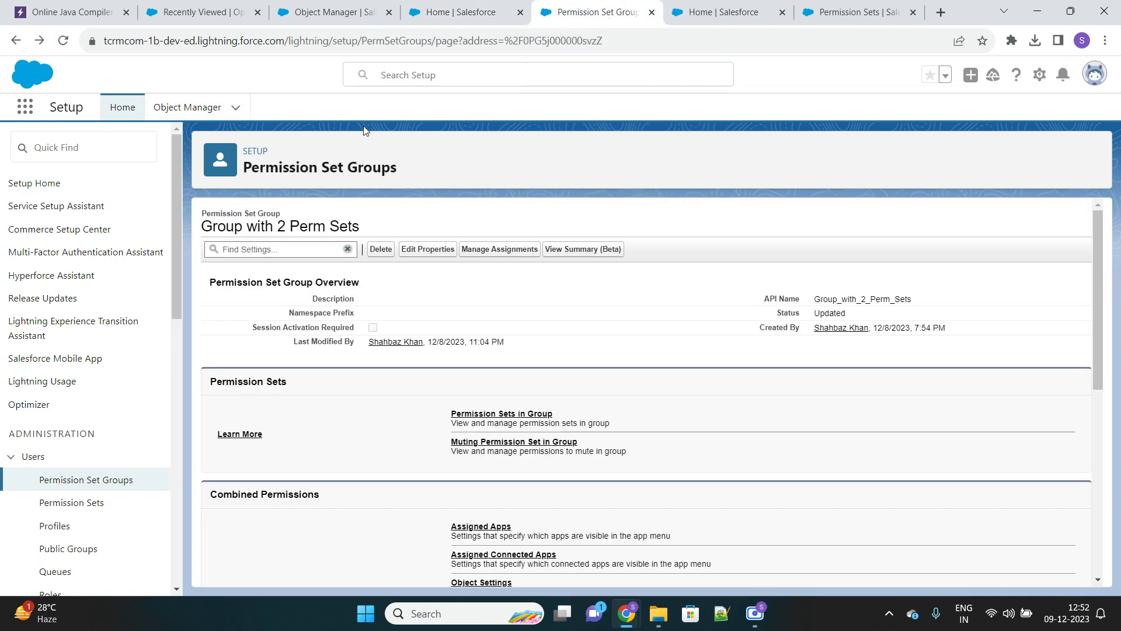
{"action": "left_click", "coordinate": [69, 40]}
{"action": "left_click", "coordinate": [714, 12]}
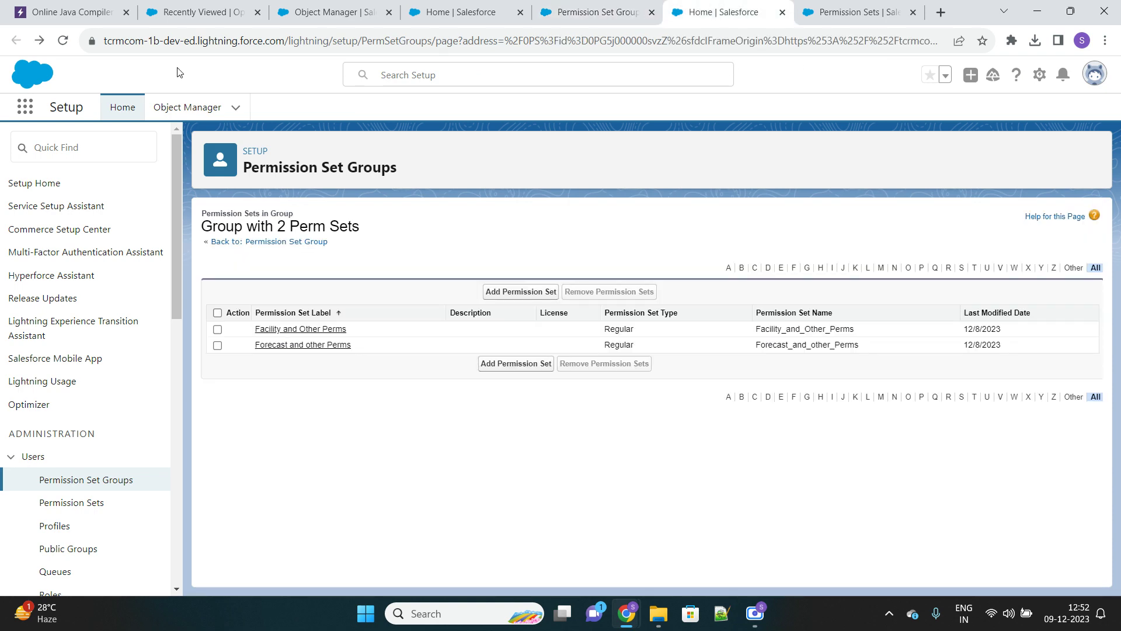
{"action": "left_click", "coordinate": [62, 40]}
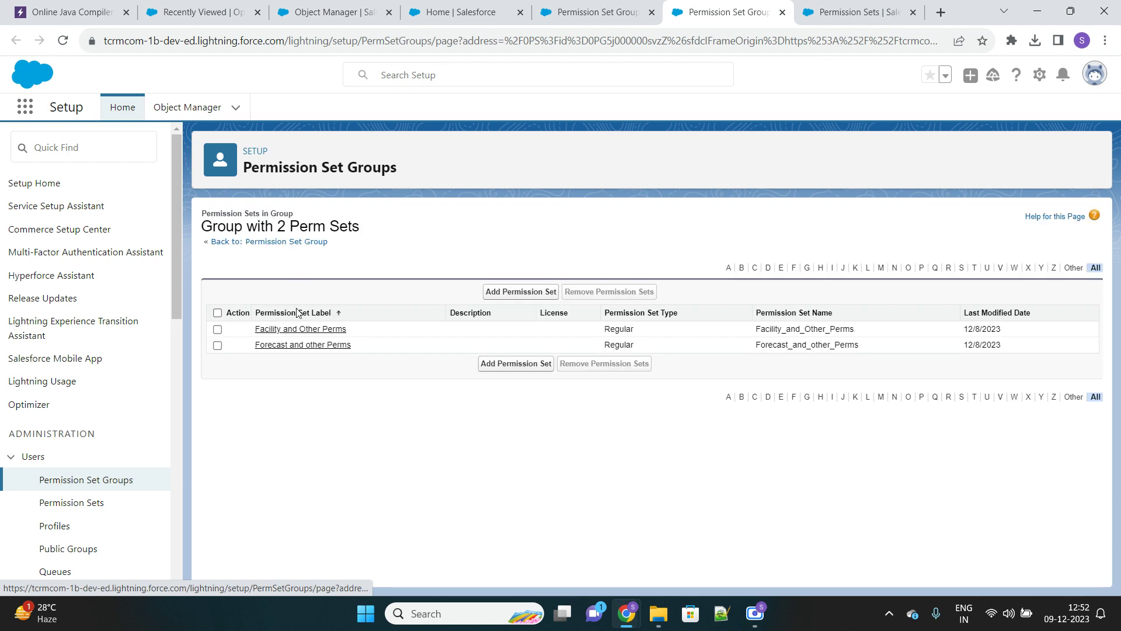
- Return to the Group with 2 Perm Sets overview and open its empty Muting Permission Set in Group list
{"action": "left_click", "coordinate": [611, 13]}
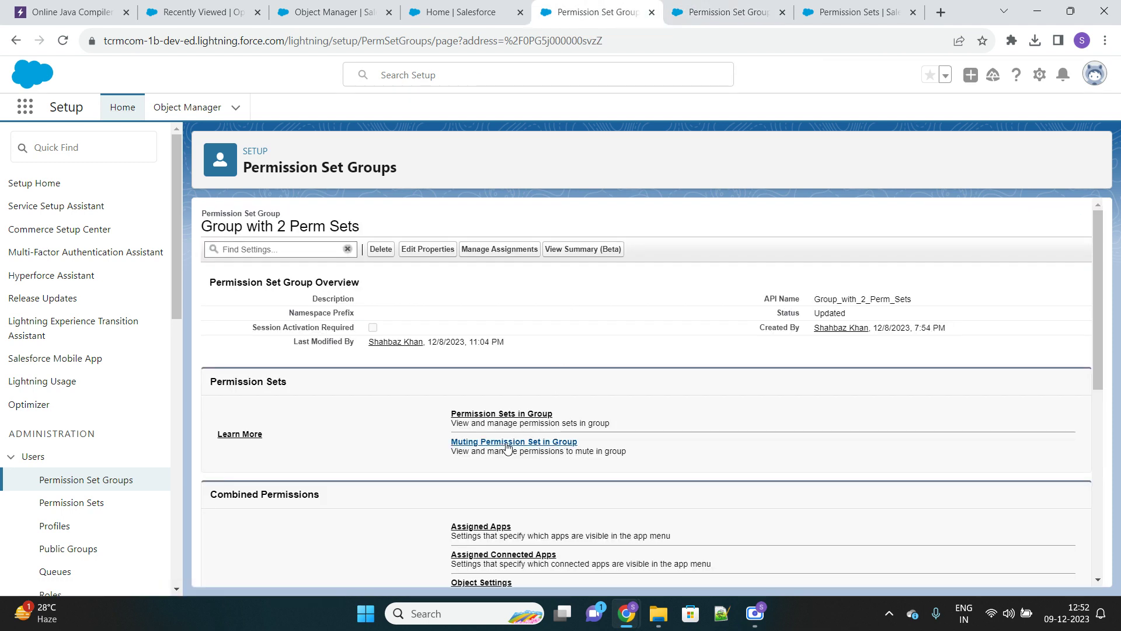
{"action": "left_click", "coordinate": [536, 448]}
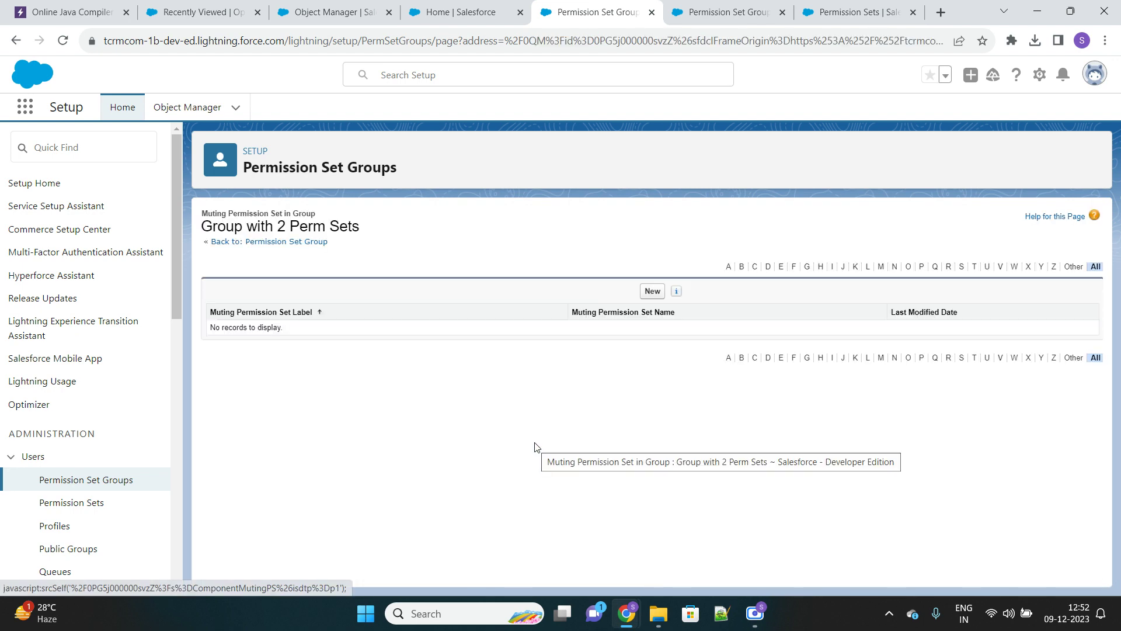
- Create and save the muting permission set 'Group with 2 Perm Sets Muted', then open it
{"action": "left_click", "coordinate": [652, 291]}
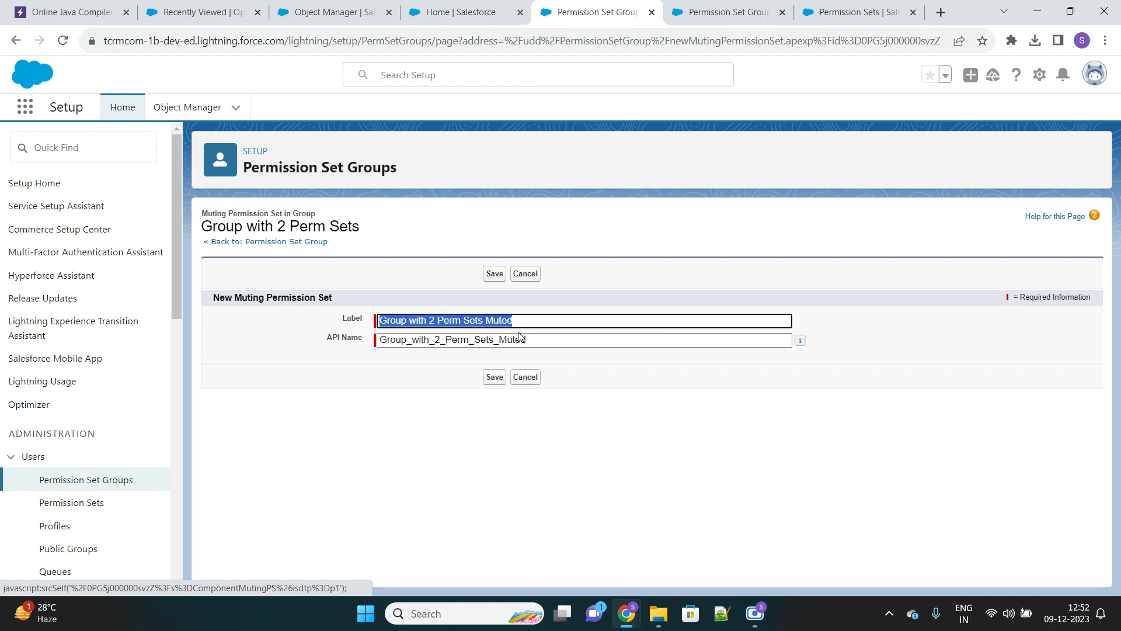
{"action": "left_click", "coordinate": [494, 379]}
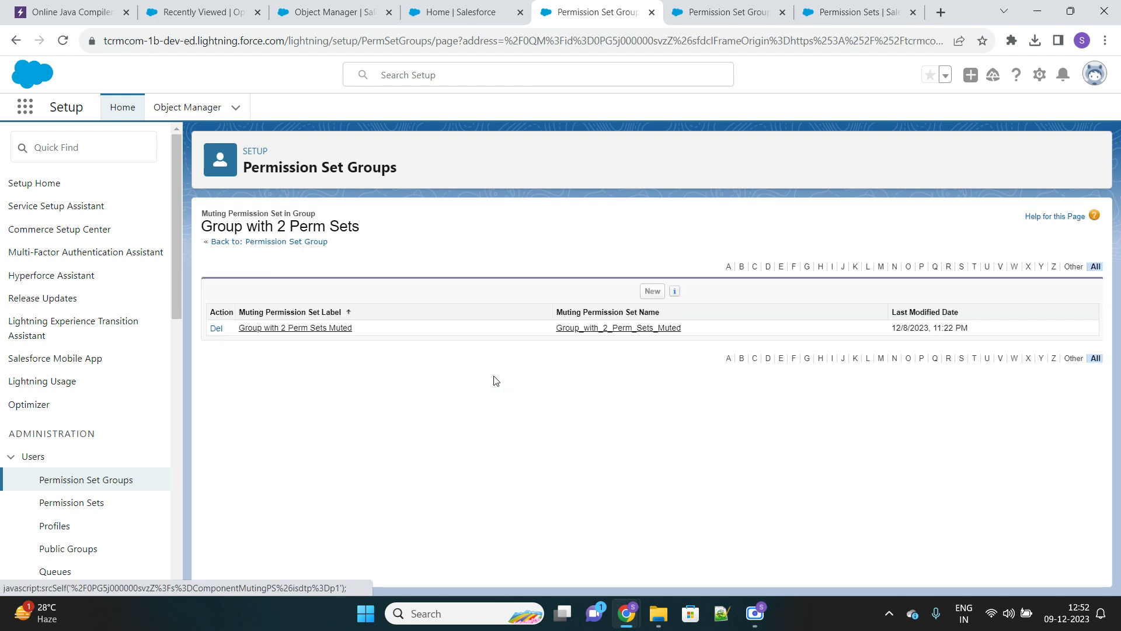
{"action": "left_click", "coordinate": [292, 329]}
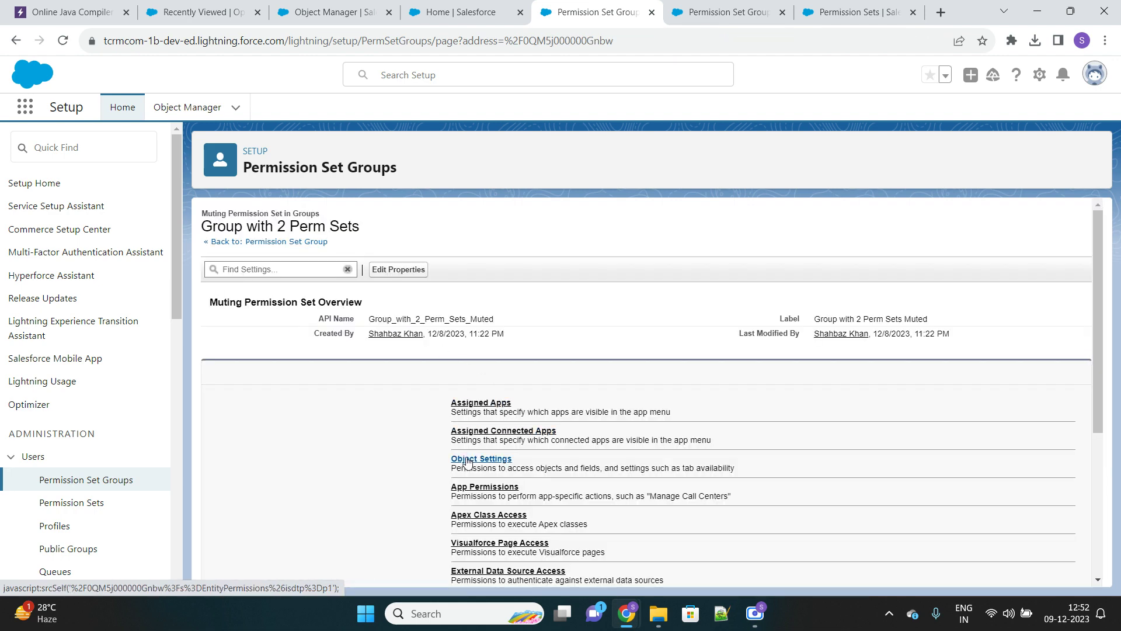
- Open the muting set's Object Settings, locate 'Faci' with page search, and open Facilities
{"action": "left_click", "coordinate": [467, 462]}
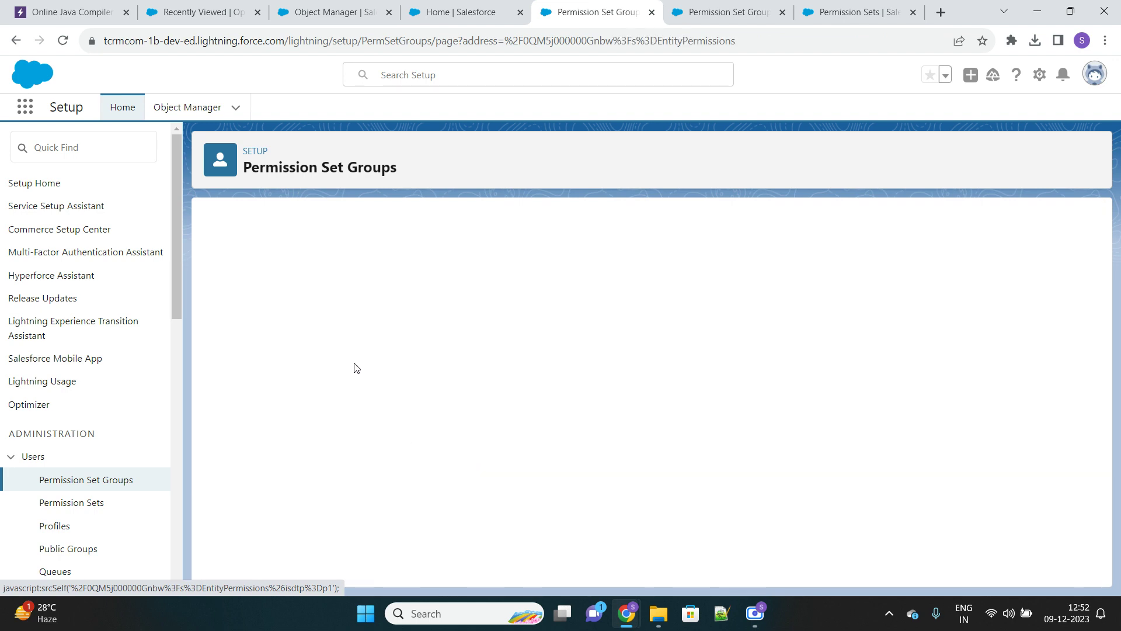
{"action": "scroll", "coordinate": [307, 394], "scroll_direction": "down", "scroll_amount": 1}
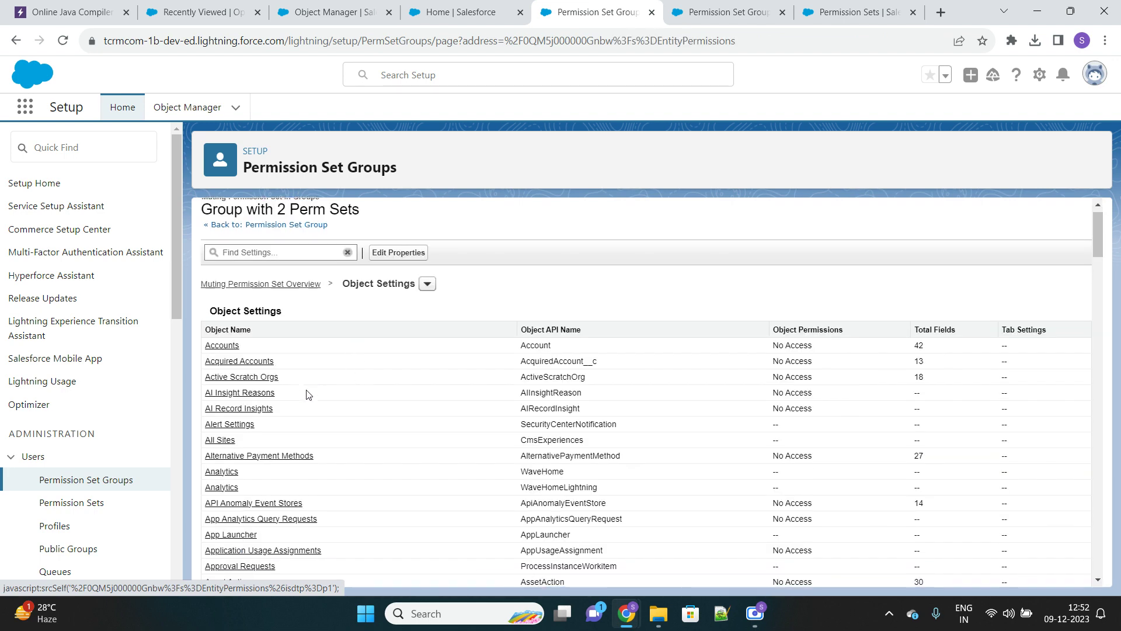
{"action": "key", "text": "ctrl+f"}
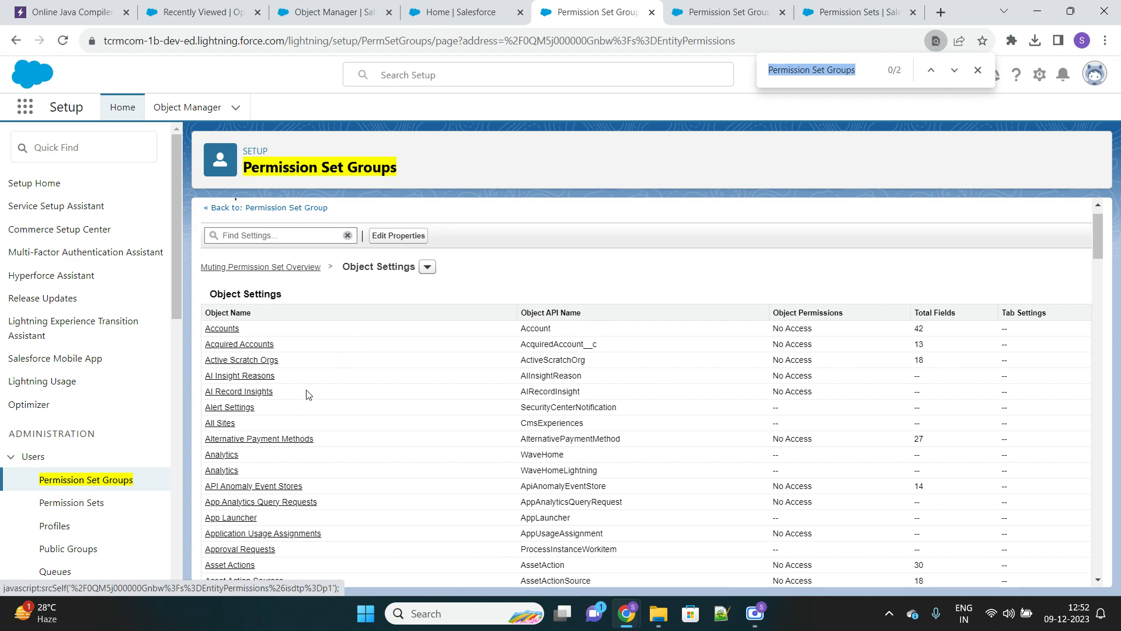
{"action": "type", "text": "Facil"}
{"action": "key", "text": "Return"}
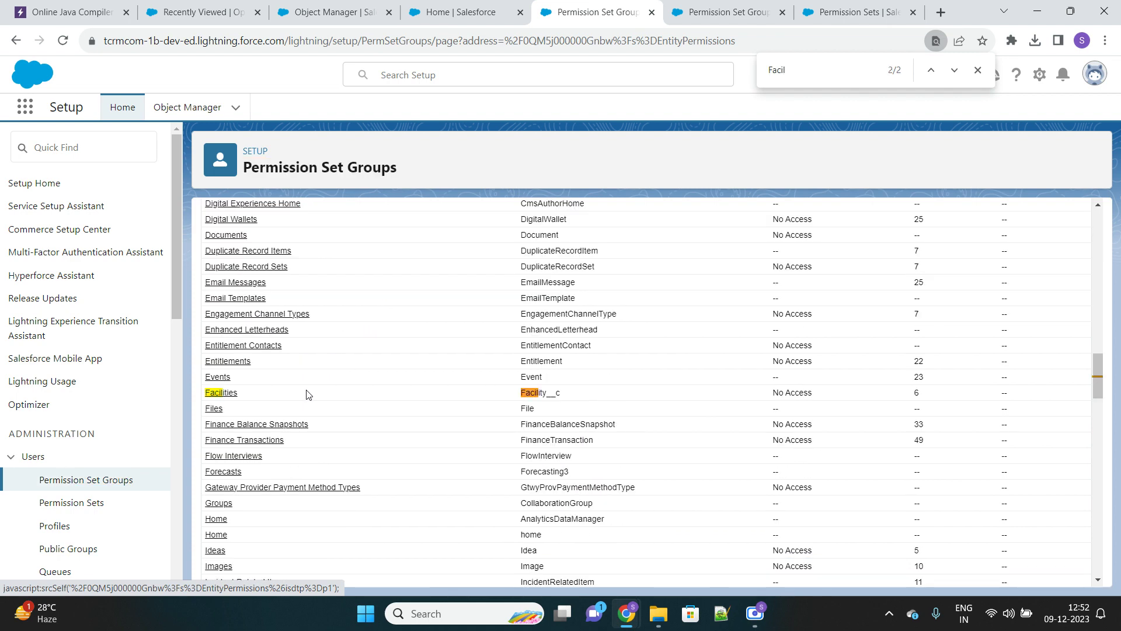
{"action": "left_click", "coordinate": [224, 395]}
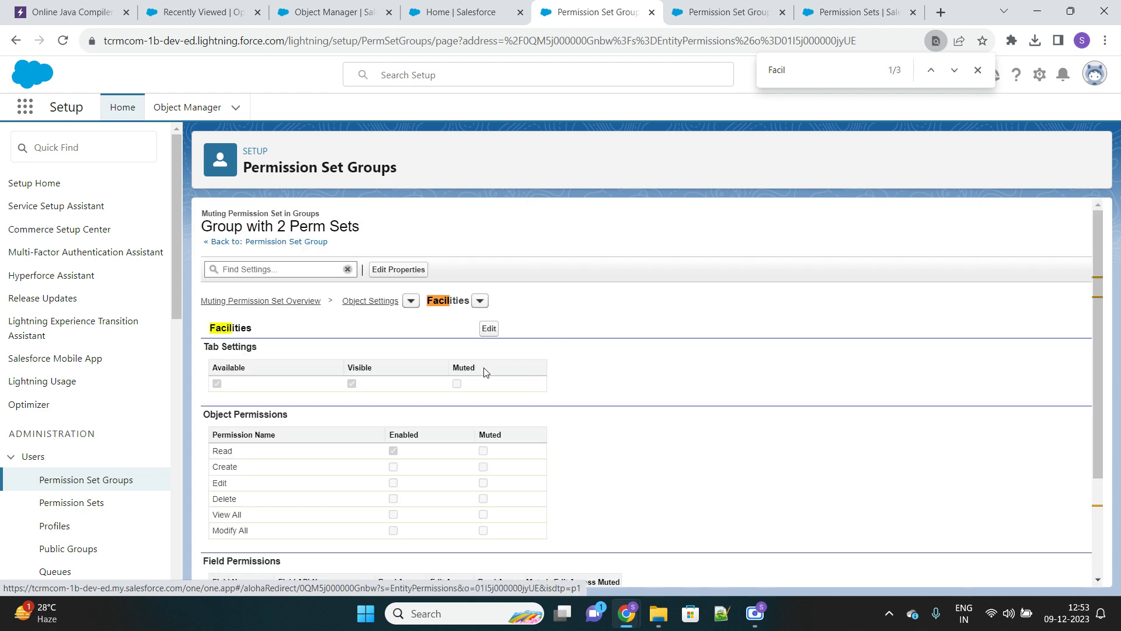
{"action": "left_click", "coordinate": [978, 70]}
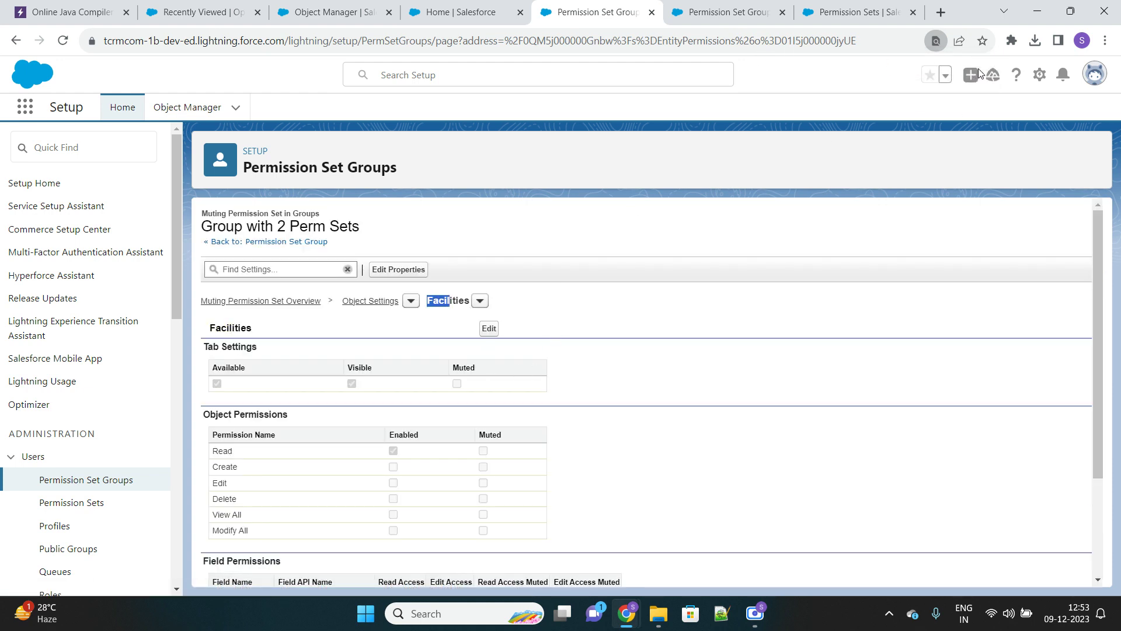
{"action": "left_click", "coordinate": [601, 325]}
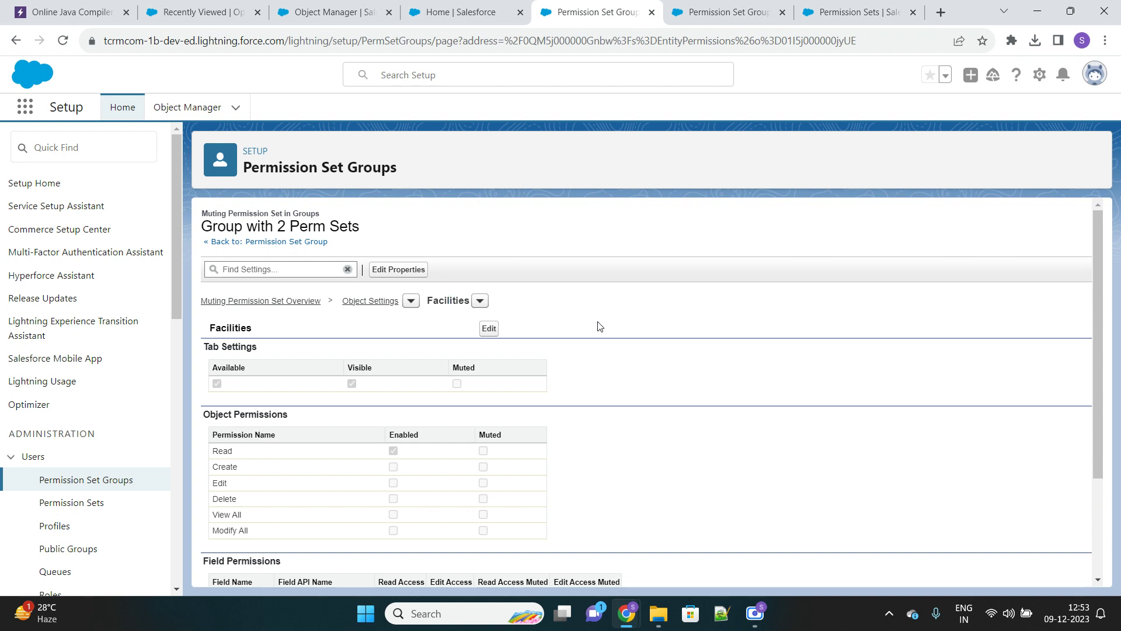
- Edit Facilities to mute the tab setting and Read through Modify All permissions, then save
{"action": "left_click", "coordinate": [488, 328]}
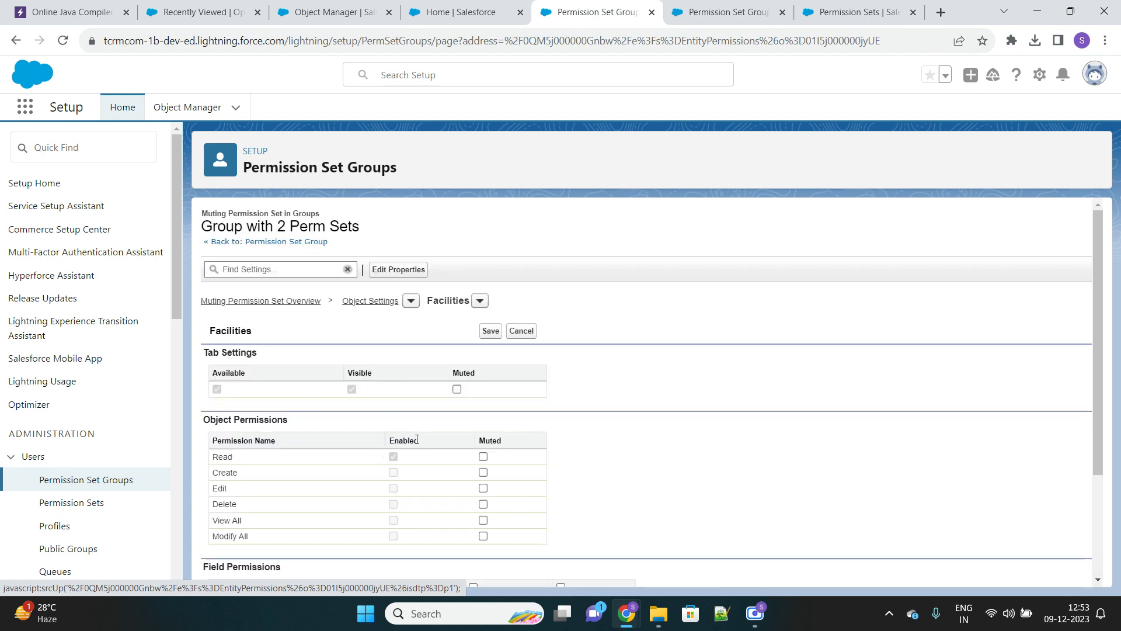
{"action": "left_click", "coordinate": [458, 390]}
{"action": "left_click", "coordinate": [483, 457]}
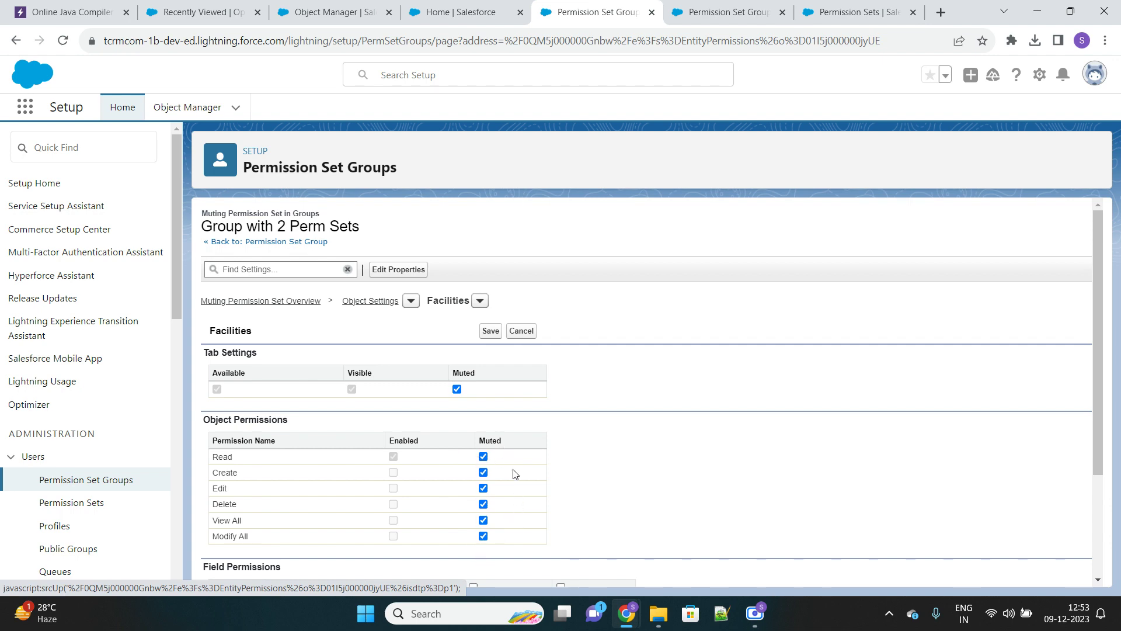
{"action": "scroll", "coordinate": [601, 467], "scroll_direction": "down", "scroll_amount": 3}
{"action": "scroll", "coordinate": [599, 465], "scroll_direction": "up", "scroll_amount": 3}
{"action": "left_click", "coordinate": [490, 332]}
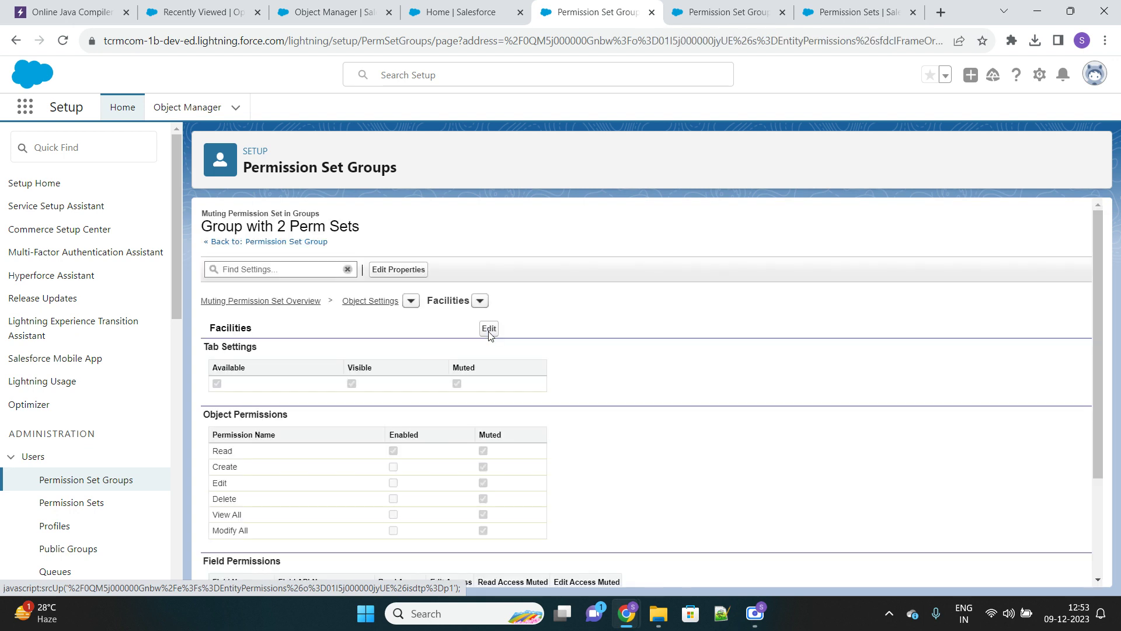
- Return to Group with 2 Perm Sets and open its Permission Sets in Group list in a new tab
{"action": "left_click", "coordinate": [284, 242]}
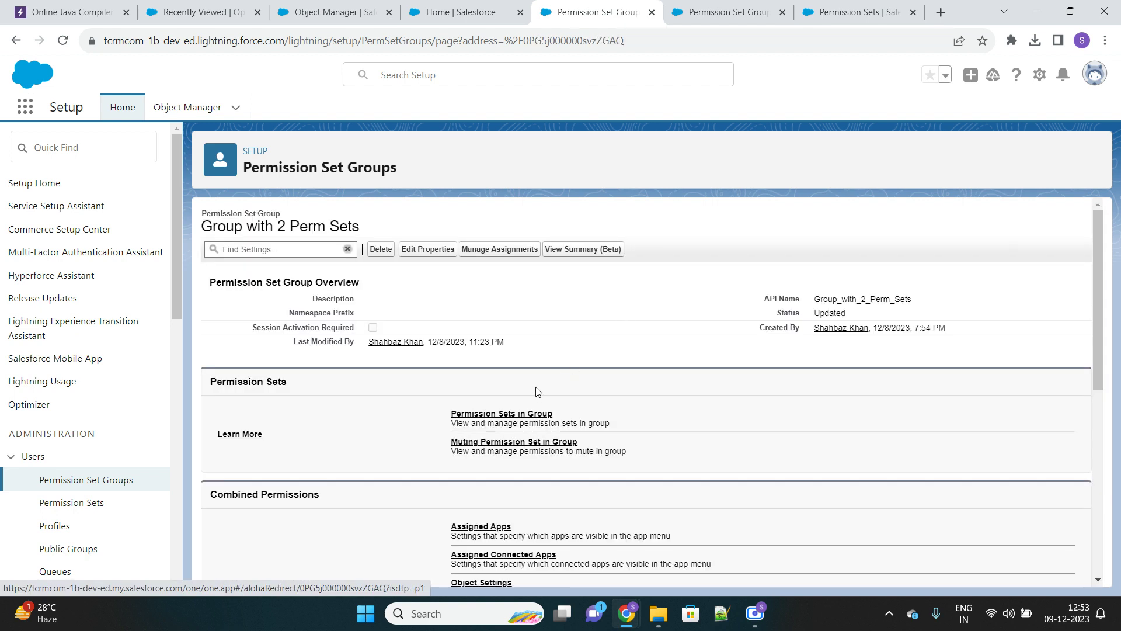
{"action": "left_click", "coordinate": [509, 414], "text": "ctrl"}
{"action": "left_click", "coordinate": [622, 14]}
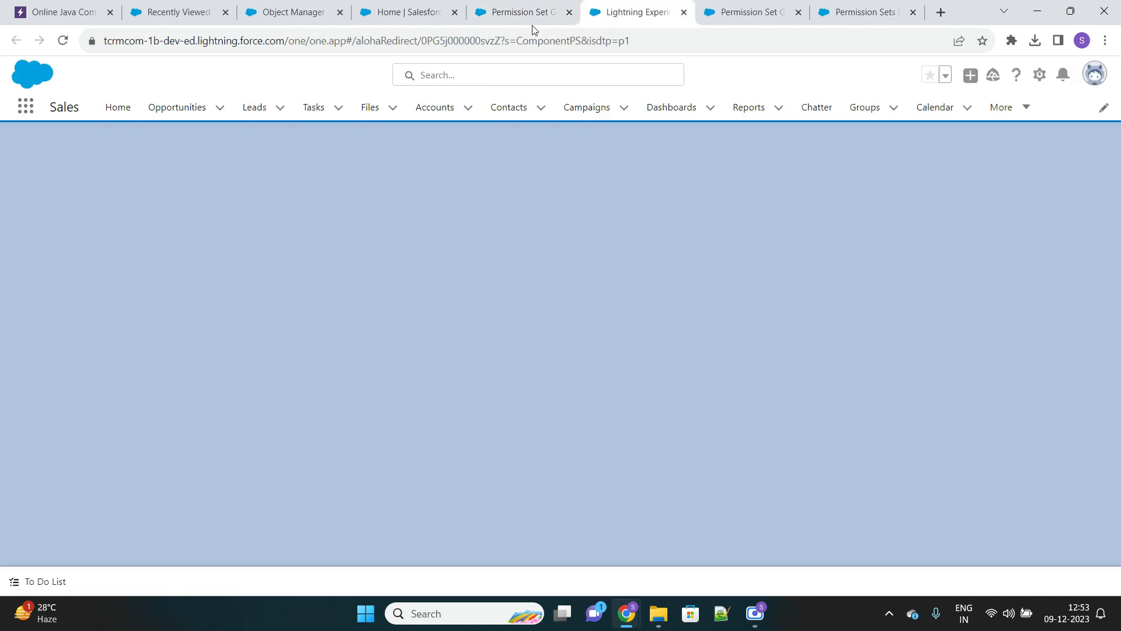
{"action": "left_click", "coordinate": [528, 12]}
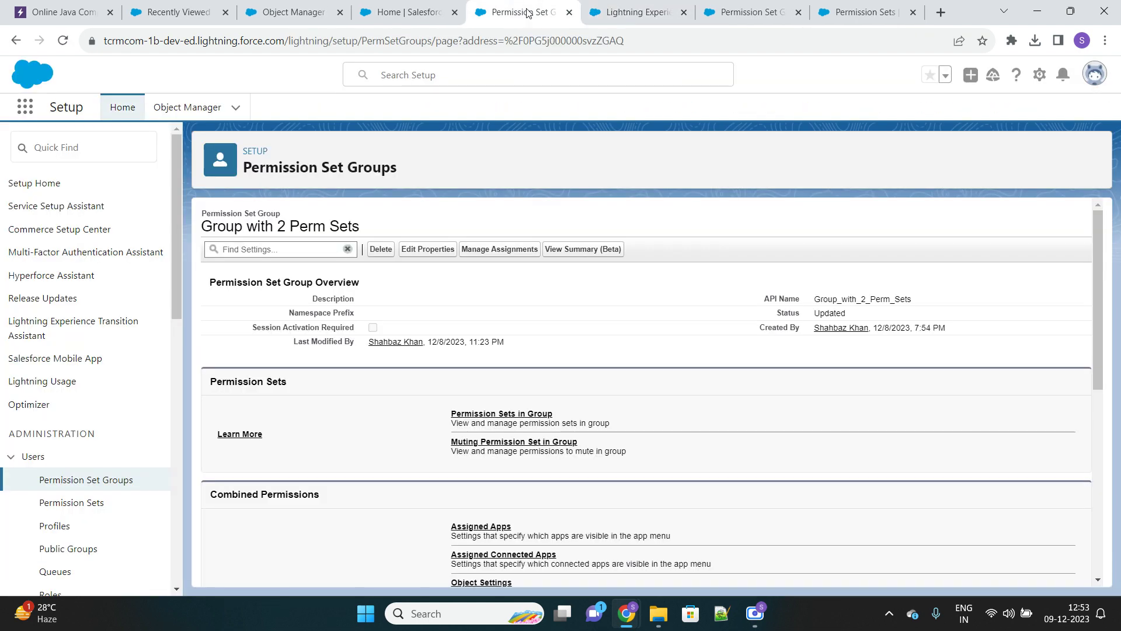
- Review the group's muting permission set, Group with 2 Perm Sets Muted, then go to Setup Home
{"action": "left_click", "coordinate": [473, 442]}
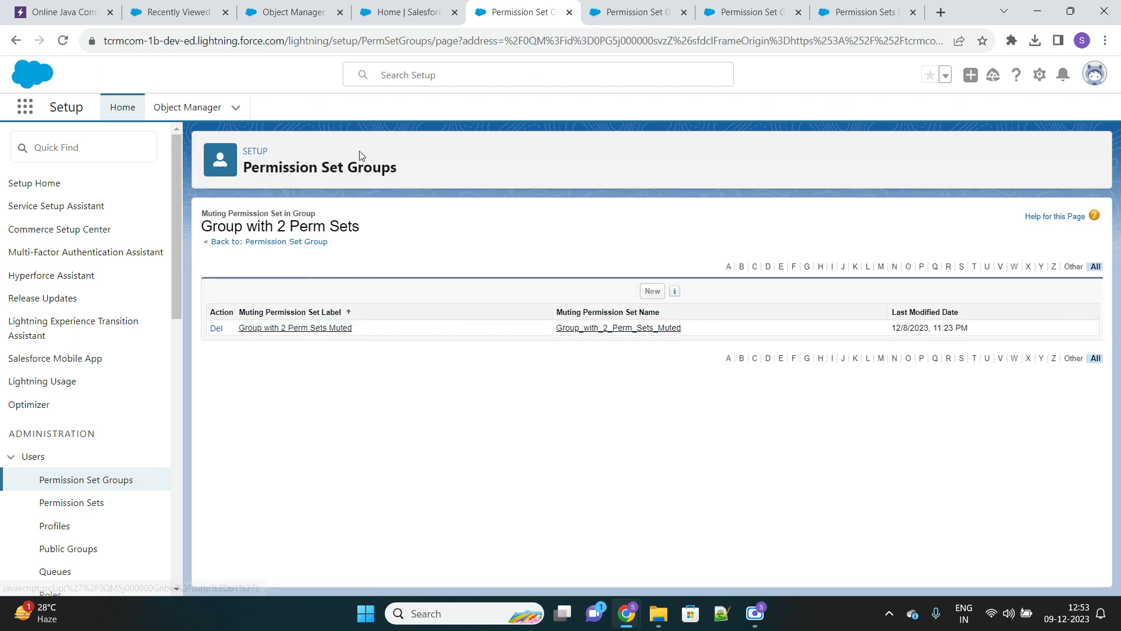
{"action": "left_click", "coordinate": [587, 22]}
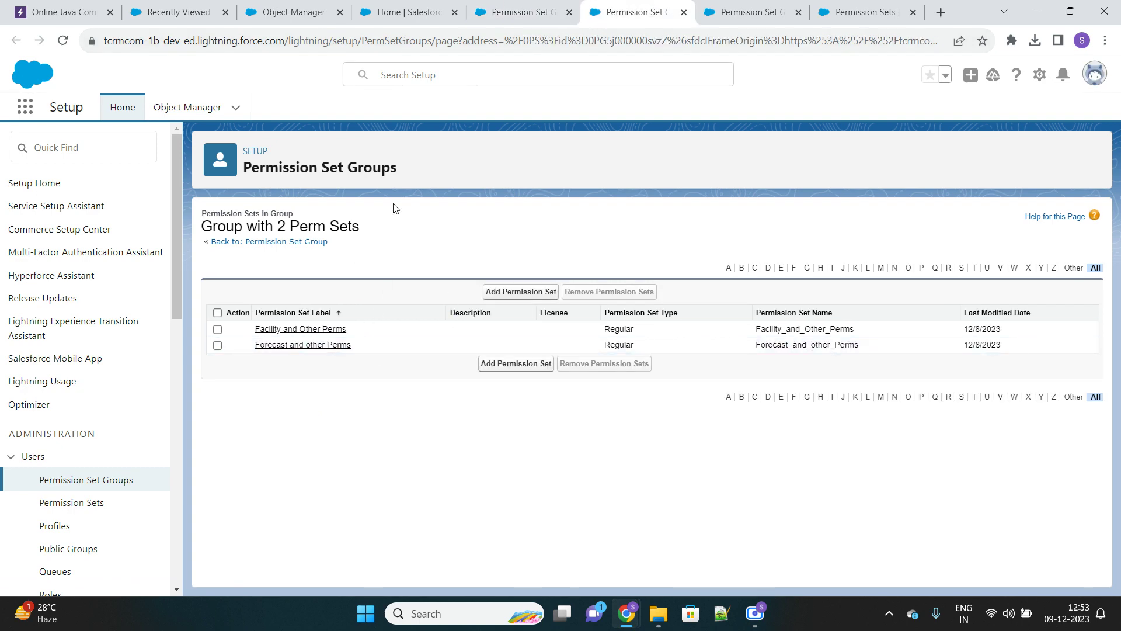
{"action": "left_click", "coordinate": [530, 16]}
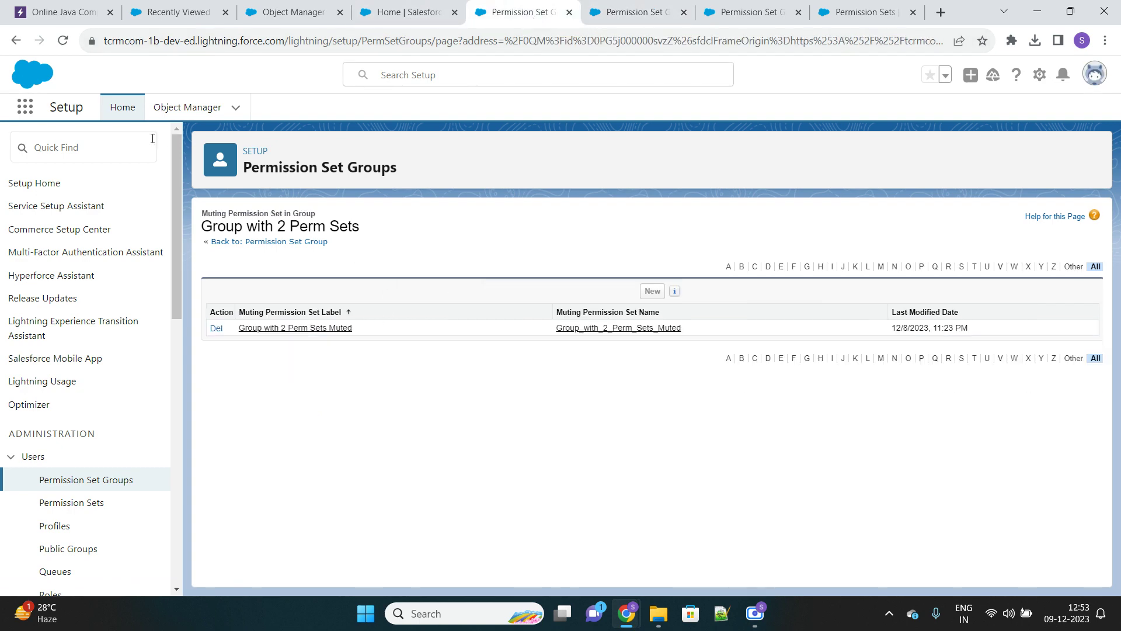
{"action": "key", "text": "ctrl+shift+Tab"}
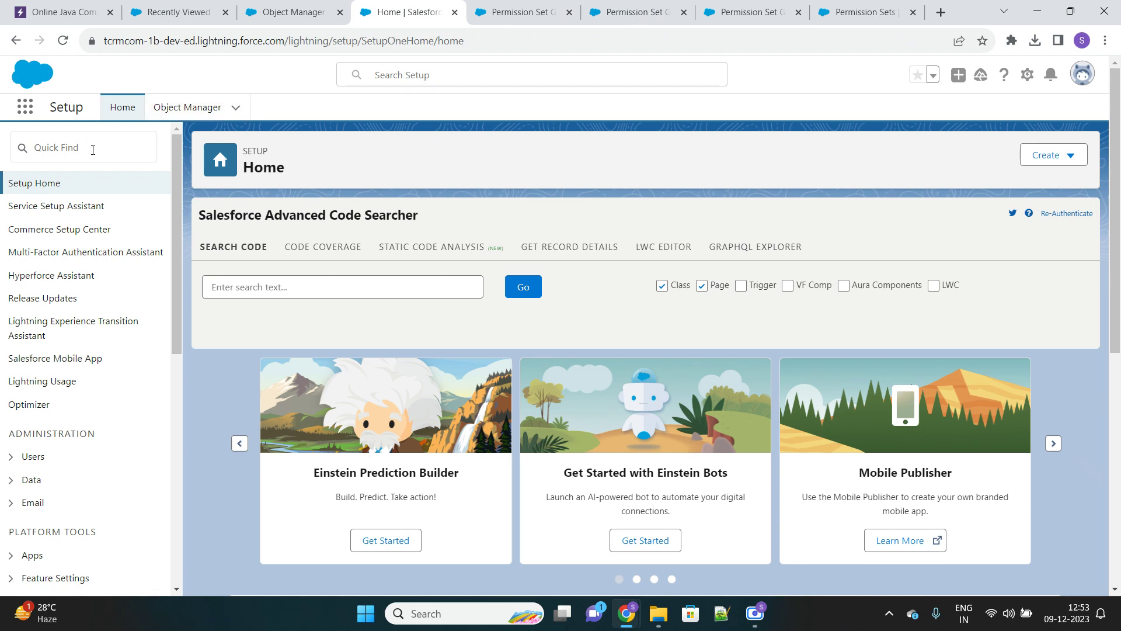
- Find the CIO user via the 'user' Quick Find search under Users and log in as them
{"action": "left_click", "coordinate": [93, 150]}
{"action": "type", "text": "user"}
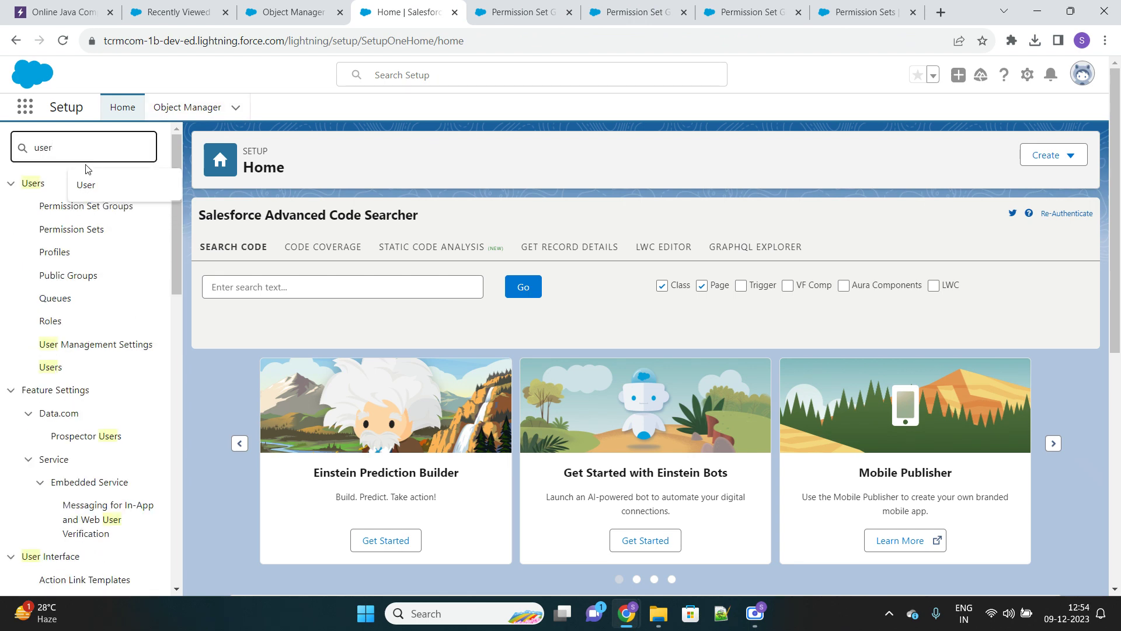
{"action": "left_click", "coordinate": [50, 368]}
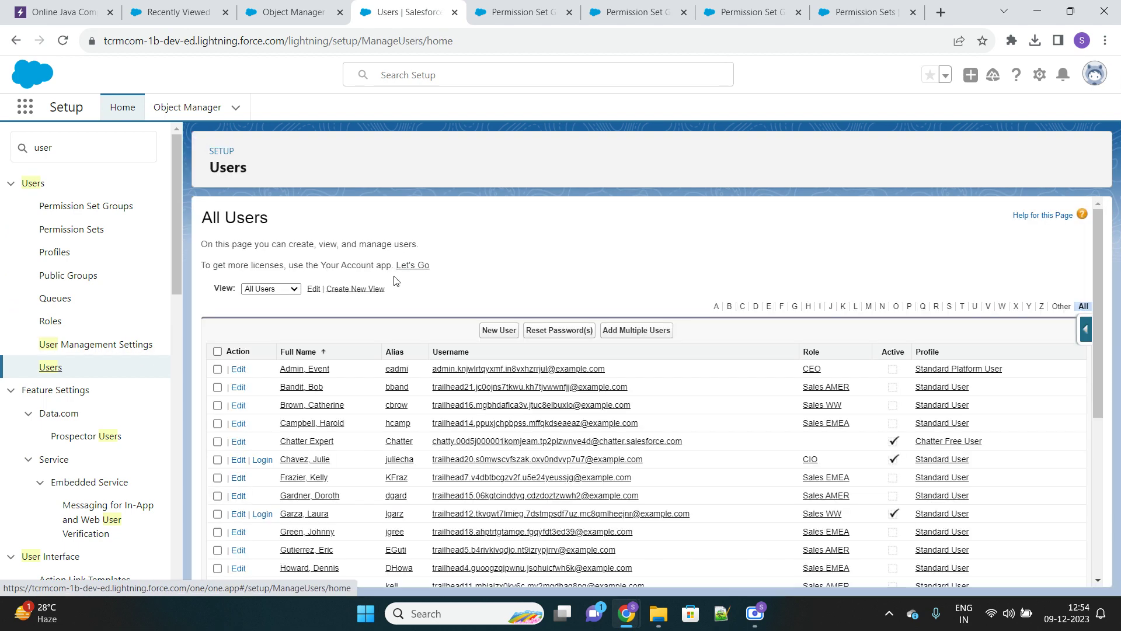
{"action": "scroll", "coordinate": [602, 348], "scroll_direction": "down", "scroll_amount": 1}
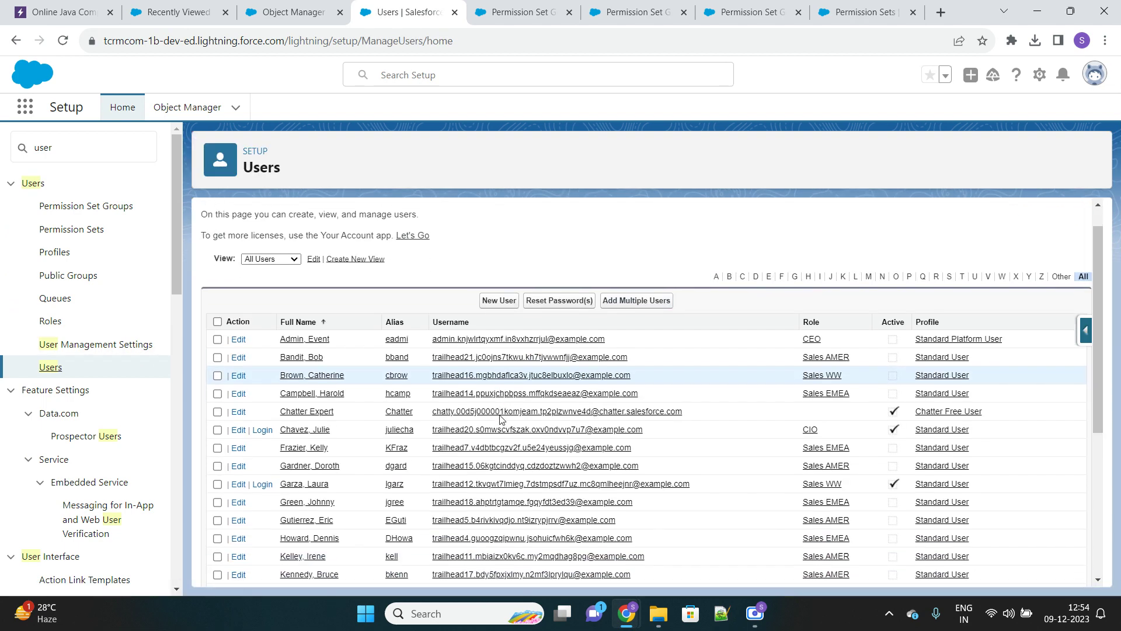
{"action": "left_click", "coordinate": [305, 417]}
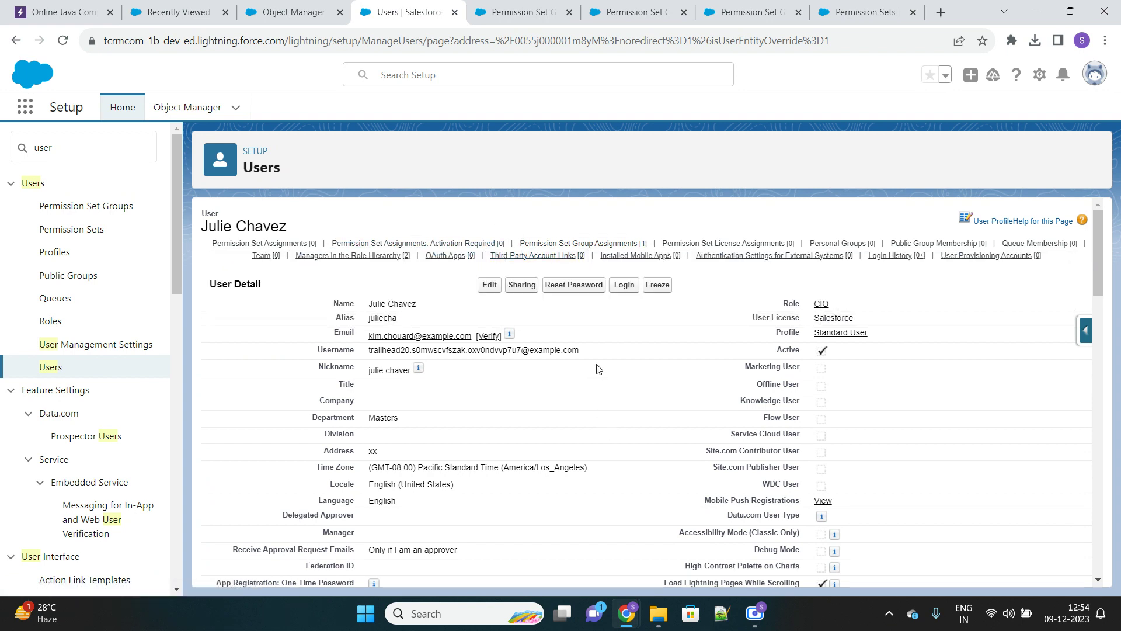
{"action": "left_click", "coordinate": [623, 284]}
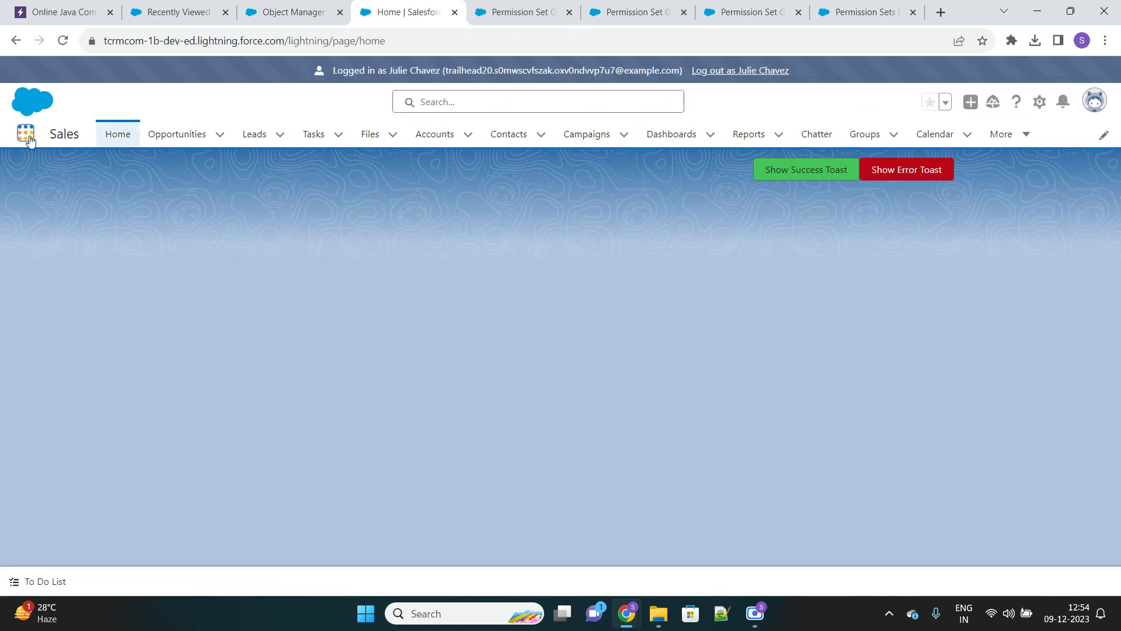
- Search the App Launcher for 'Facii', confirm nothing appears, and log out of the CIO user
{"action": "left_click", "coordinate": [26, 134]}
{"action": "type", "text": "Fac"}
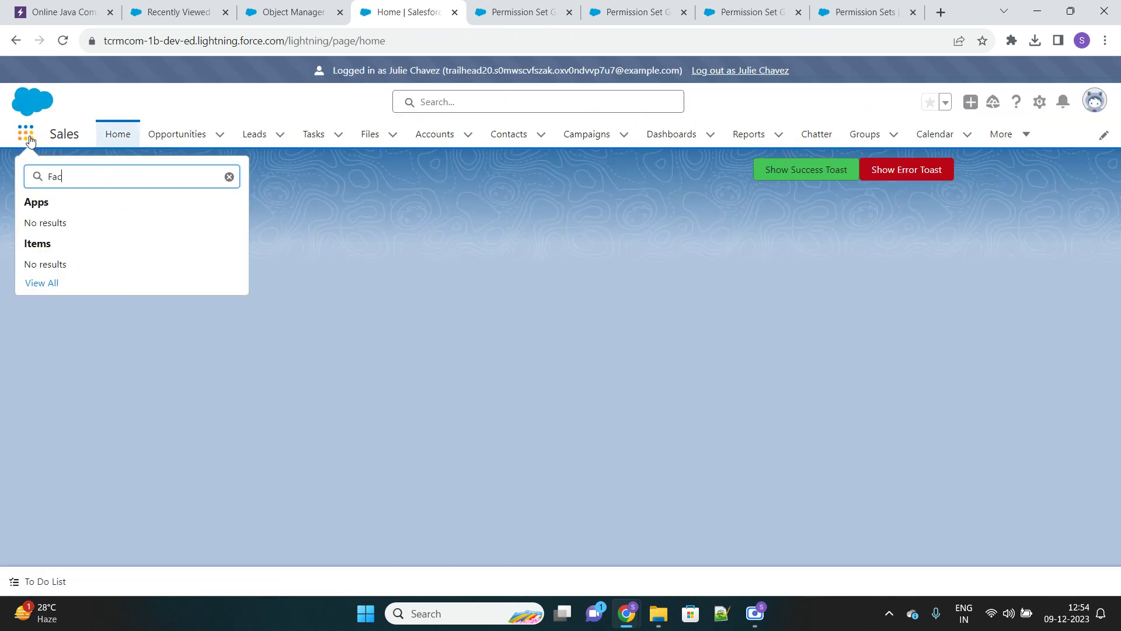
{"action": "type", "text": "ii"}
{"action": "left_click", "coordinate": [752, 76]}
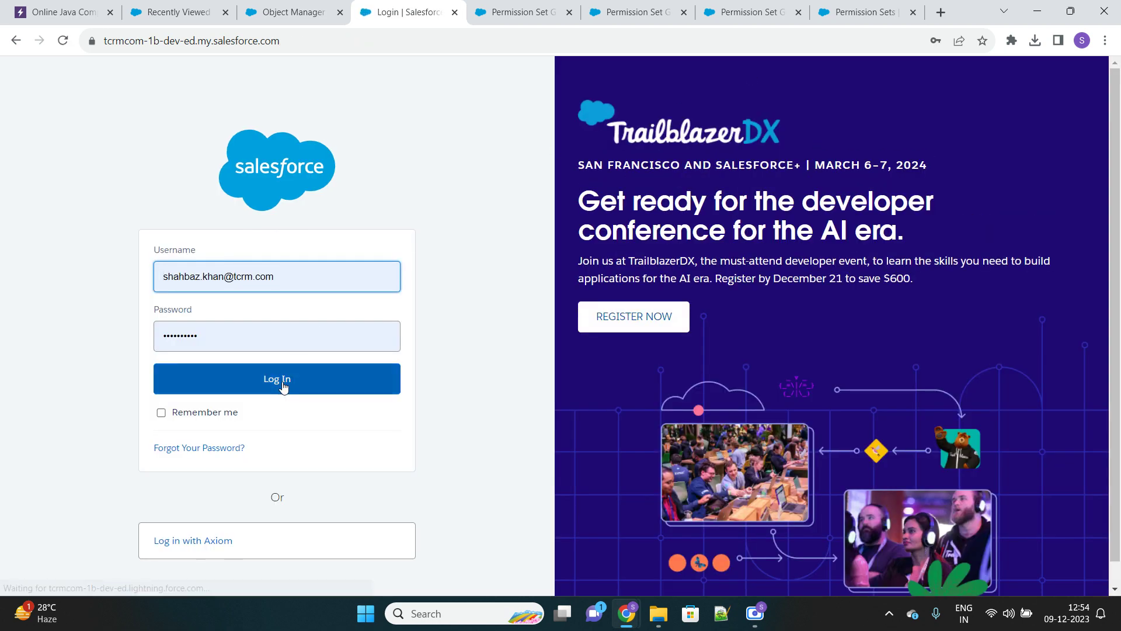
- Log back in as administrator and return to the group's Muting Permission Set list
{"action": "left_click", "coordinate": [294, 374]}
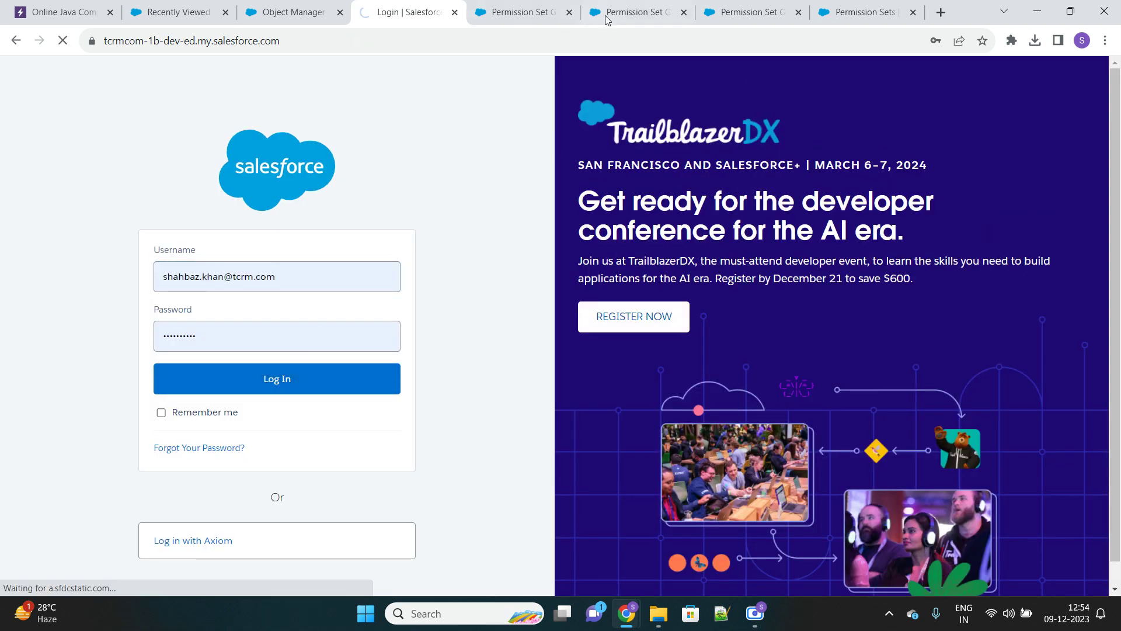
{"action": "left_click", "coordinate": [533, 13]}
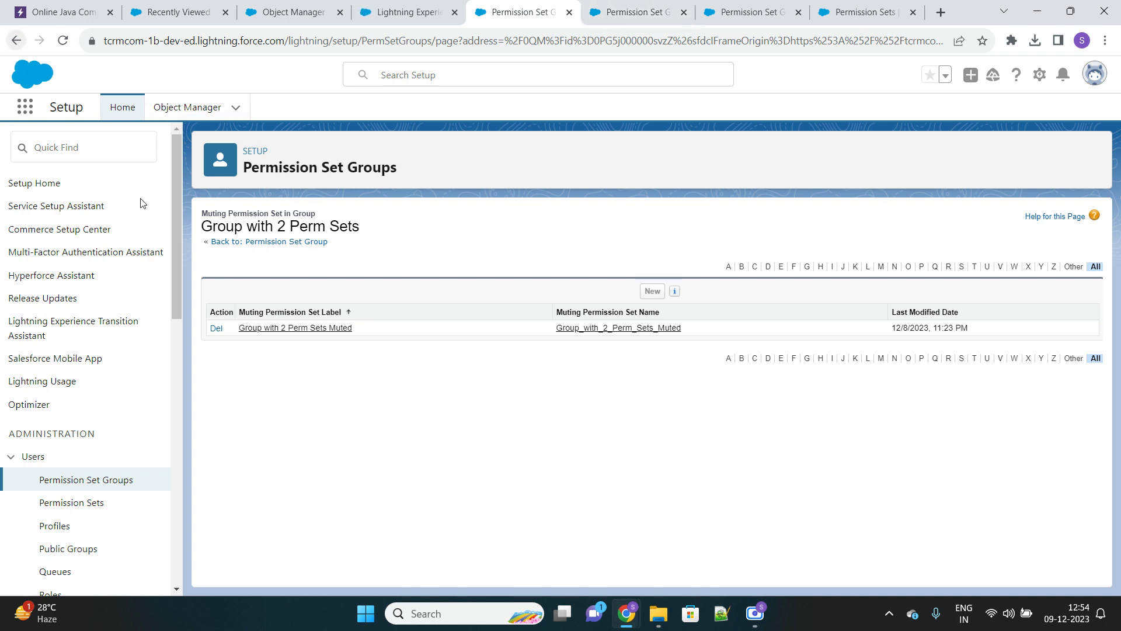
{"action": "left_click_drag", "start_coordinate": [204, 223], "coordinate": [366, 232]}
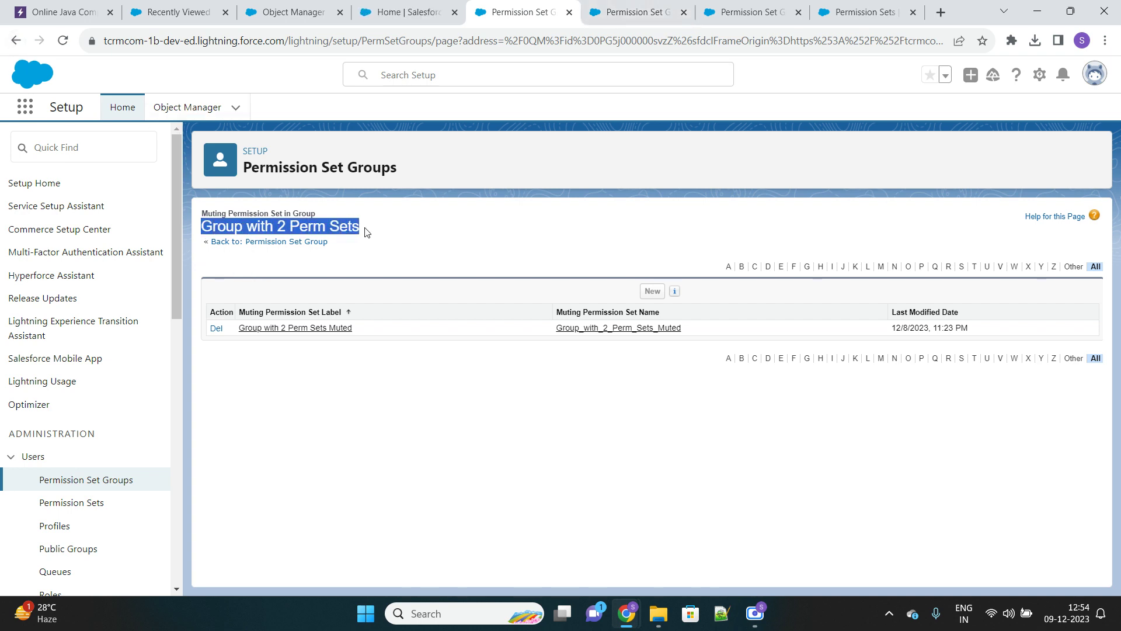
{"action": "left_click", "coordinate": [373, 232]}
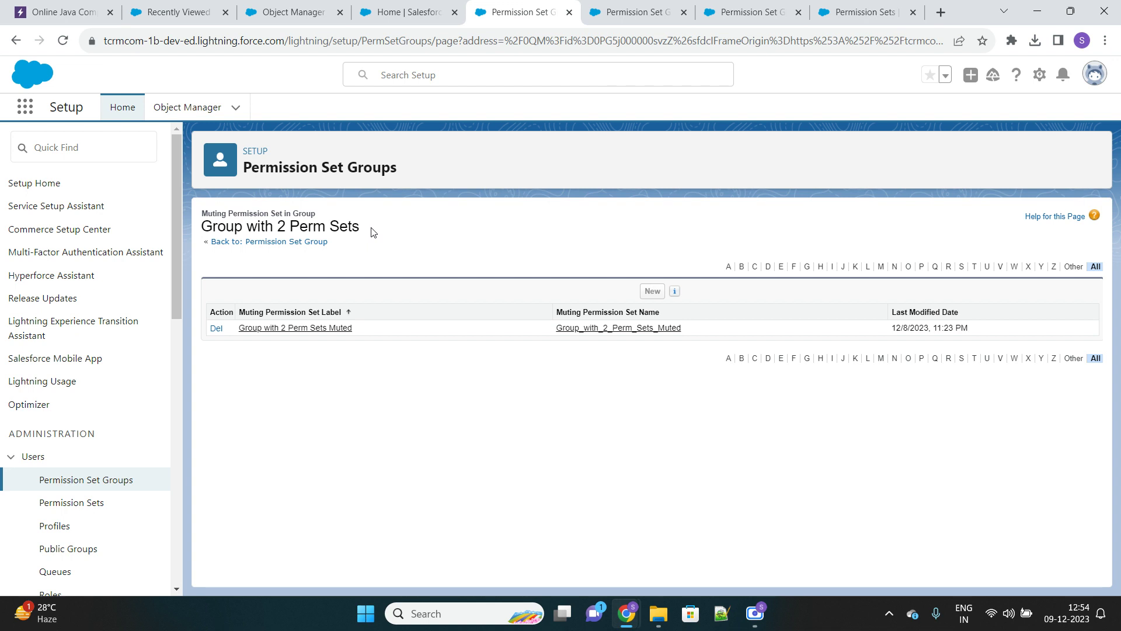